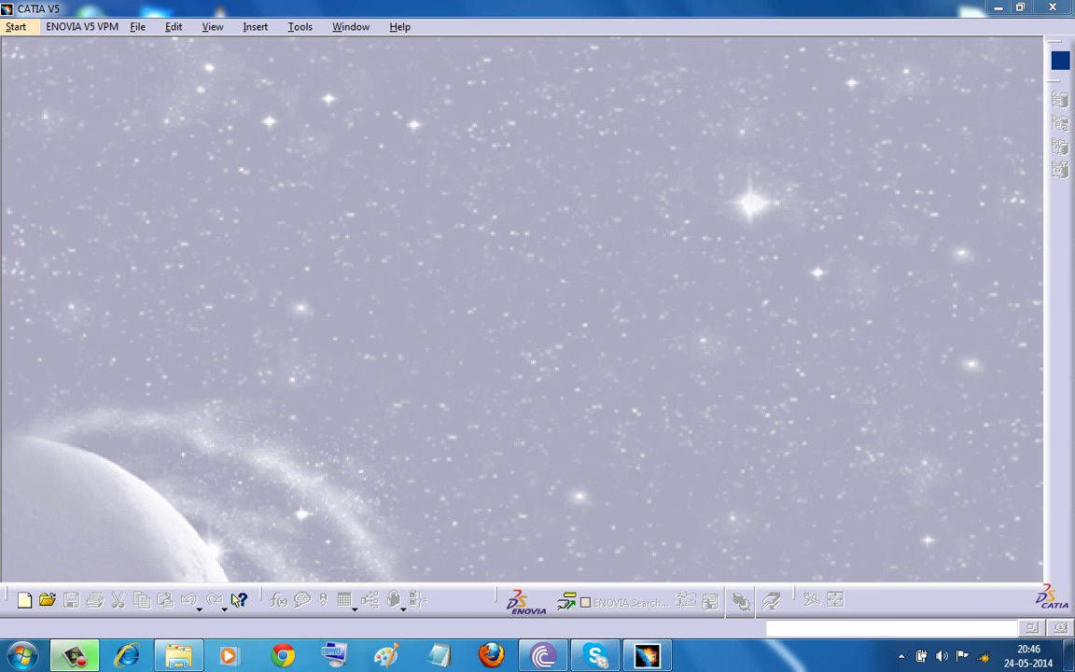
Create a new part named Part1 in the Generative Sheetmetal Design workbench with hybrid design enabled
click(174, 27)
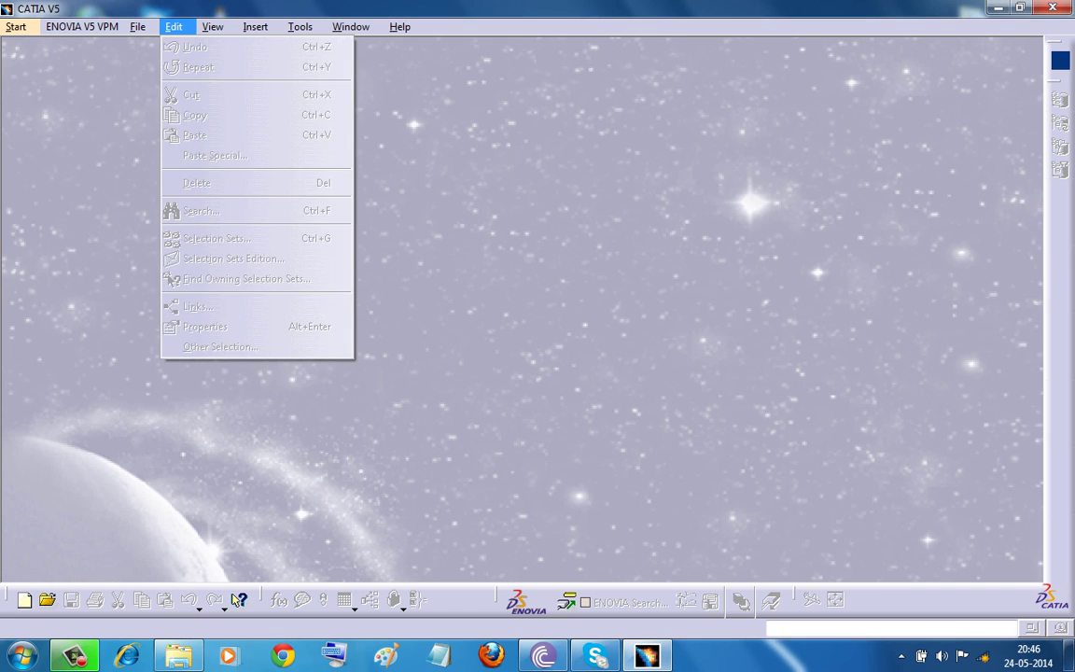
key(Left)
key(Left)
key(Left)
key(Down)
key(Down)
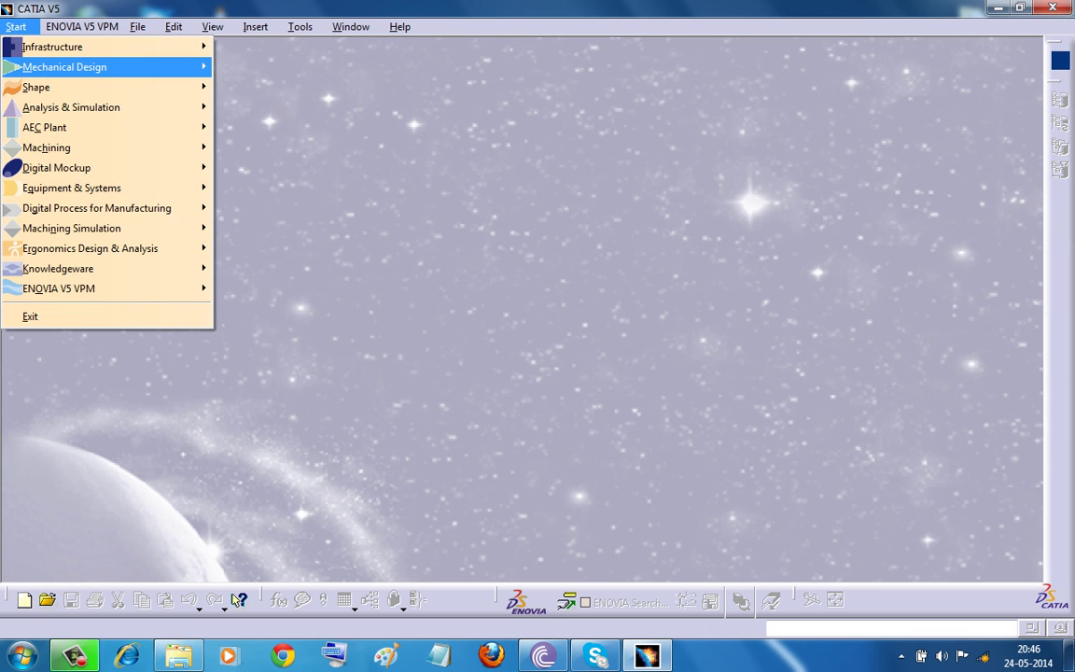
key(Right)
key(Down)
key(Down)
key(Down)
key(Down)
key(Down)
key(Down)
key(Down)
key(Down)
key(Down)
key(Down)
key(Down)
key(Down)
key(Down)
key(Down)
key(Down)
key(Down)
key(Down)
key(Return)
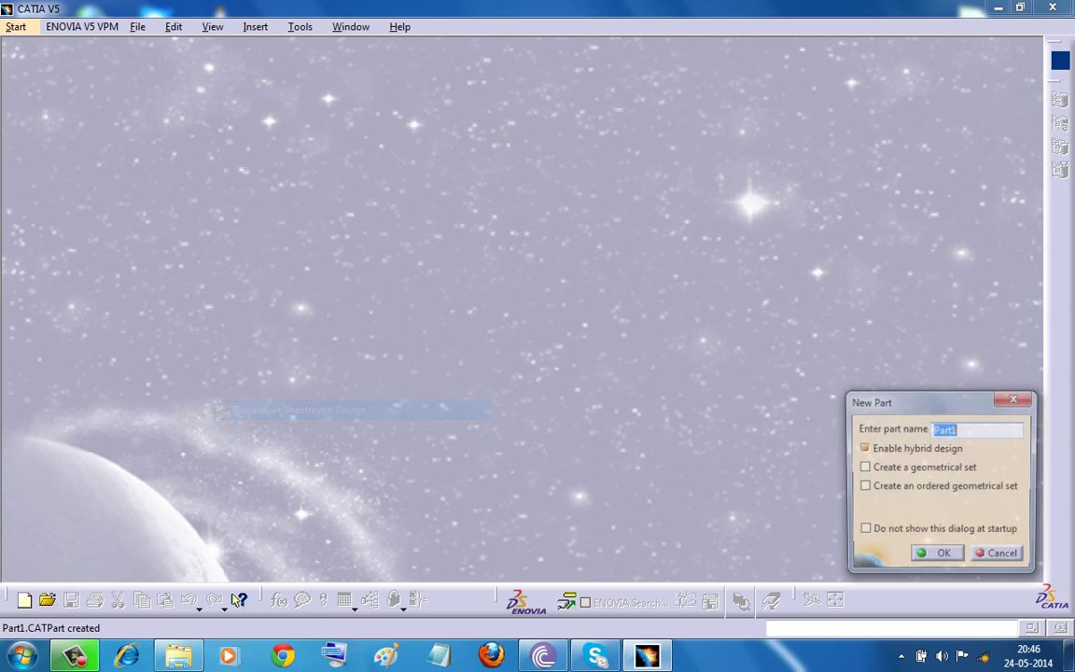
key(Return)
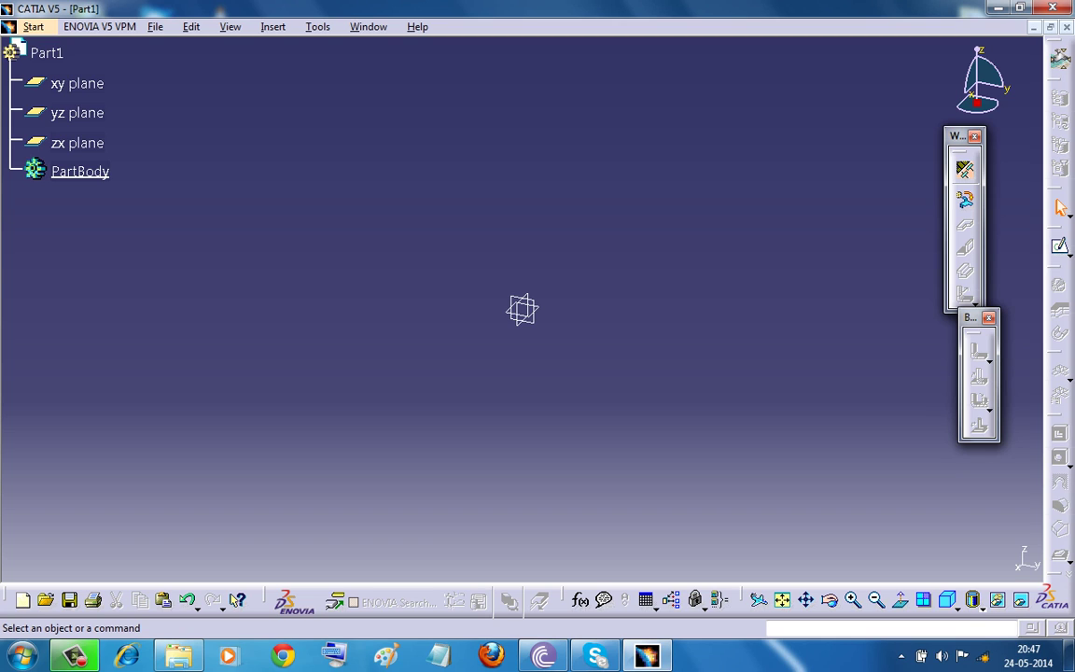
Define the part's sheet metal parameters using the default settings
click(231, 27)
click(318, 27)
click(965, 170)
key(Return)
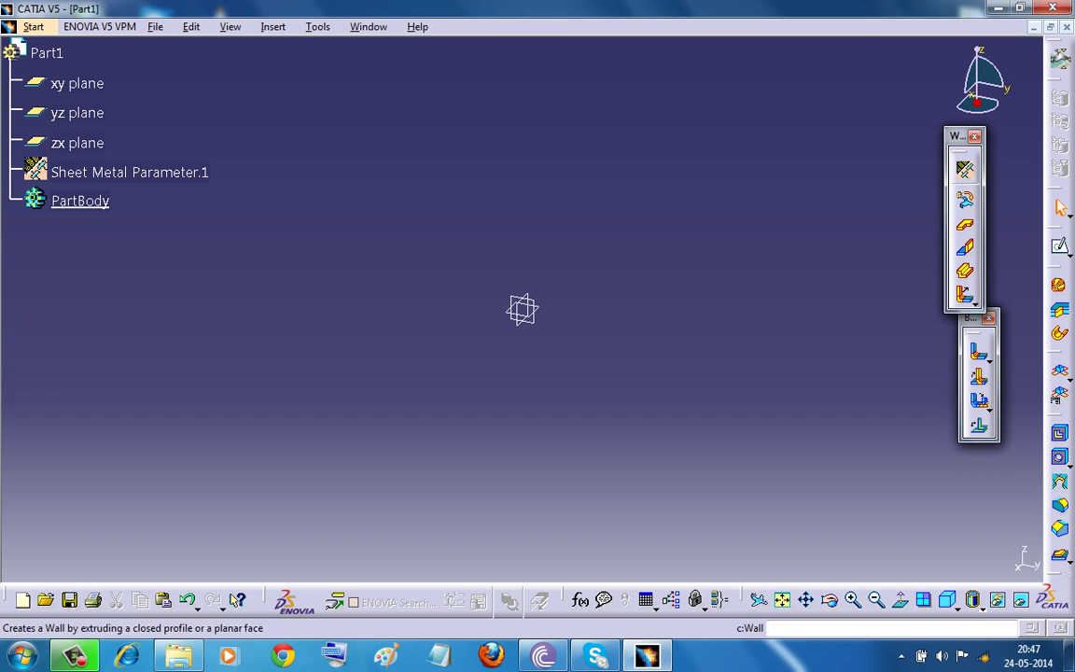
Sketch a rectangle about 175 mm wide and 170 mm high around the origin on the xy plane, and exit the sketch
click(1061, 247)
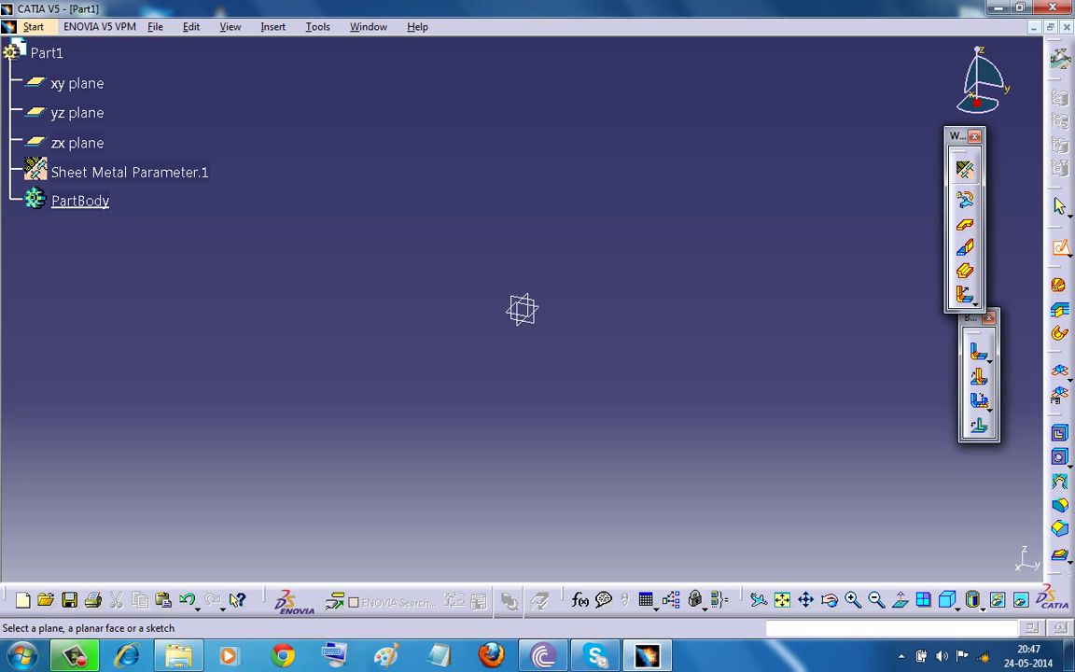
click(77, 83)
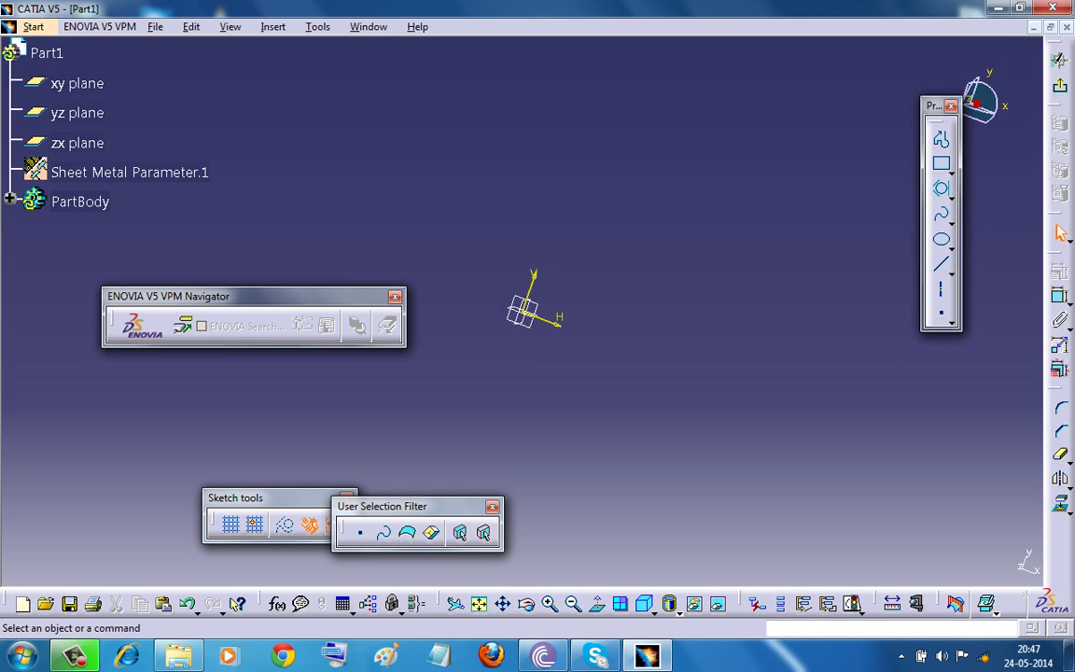
click(941, 164)
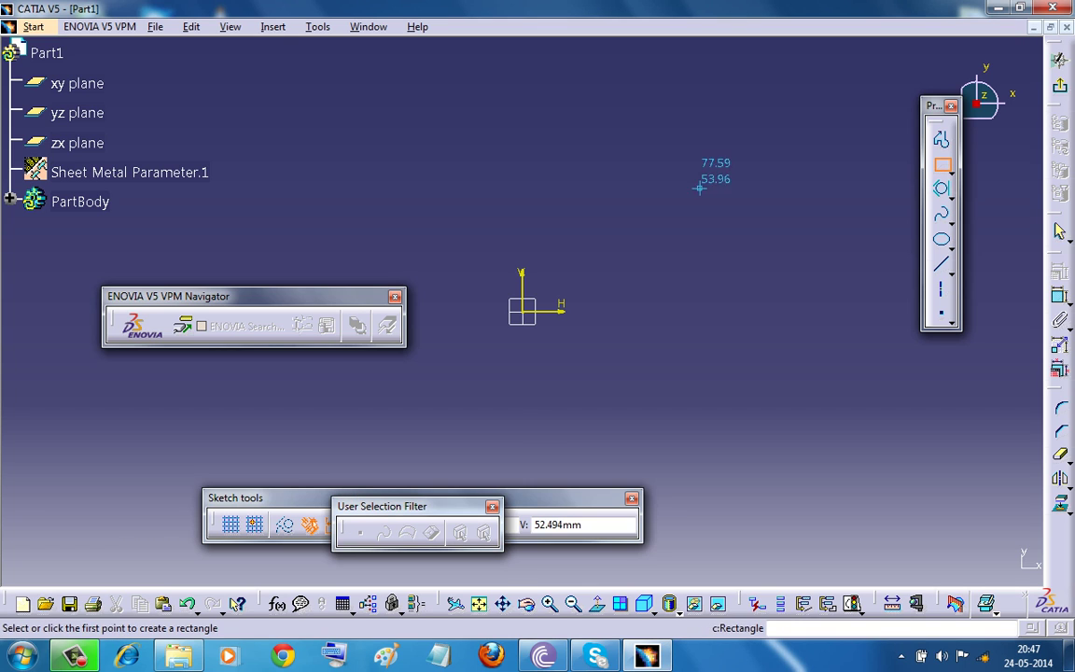
click(329, 91)
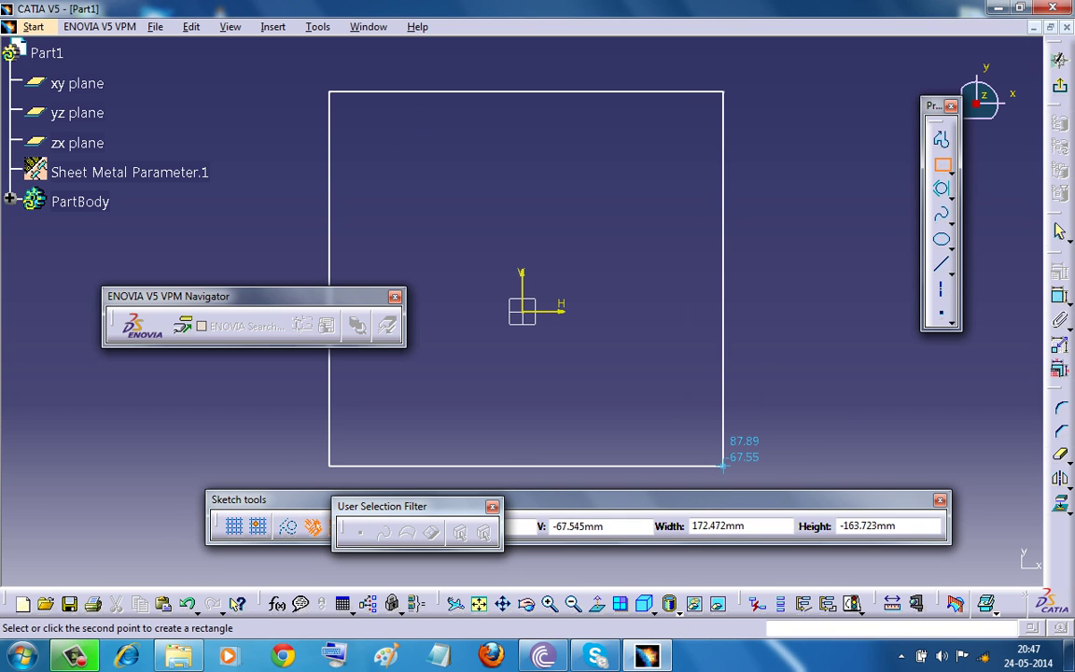
click(730, 479)
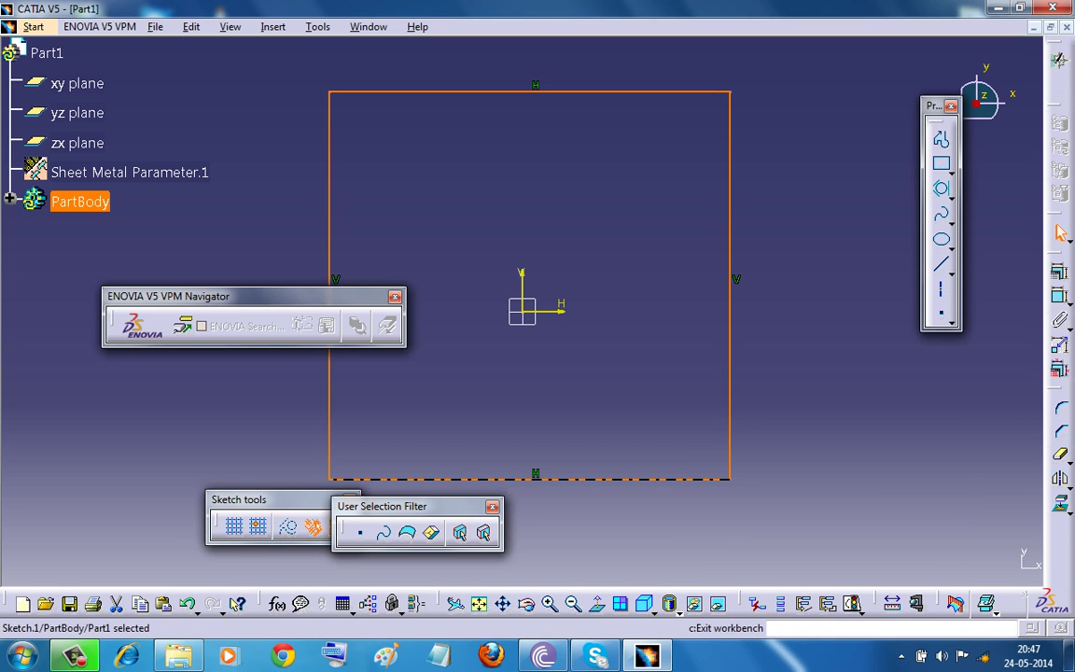
click(1060, 85)
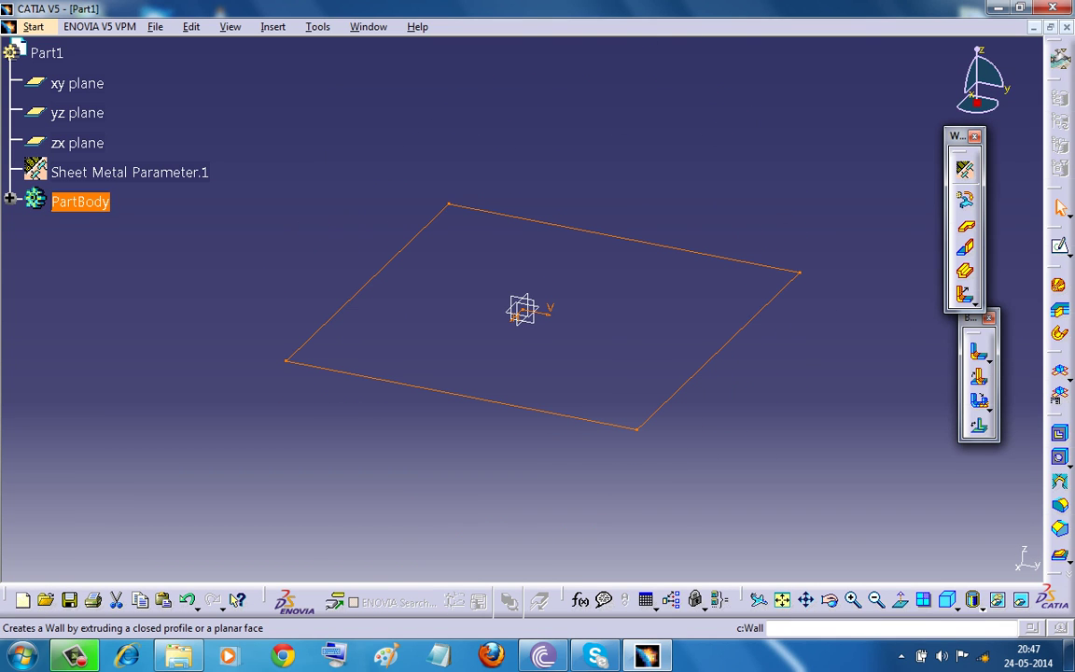
Create a Wall from the rectangular sketch with the default wall settings
click(966, 226)
click(863, 554)
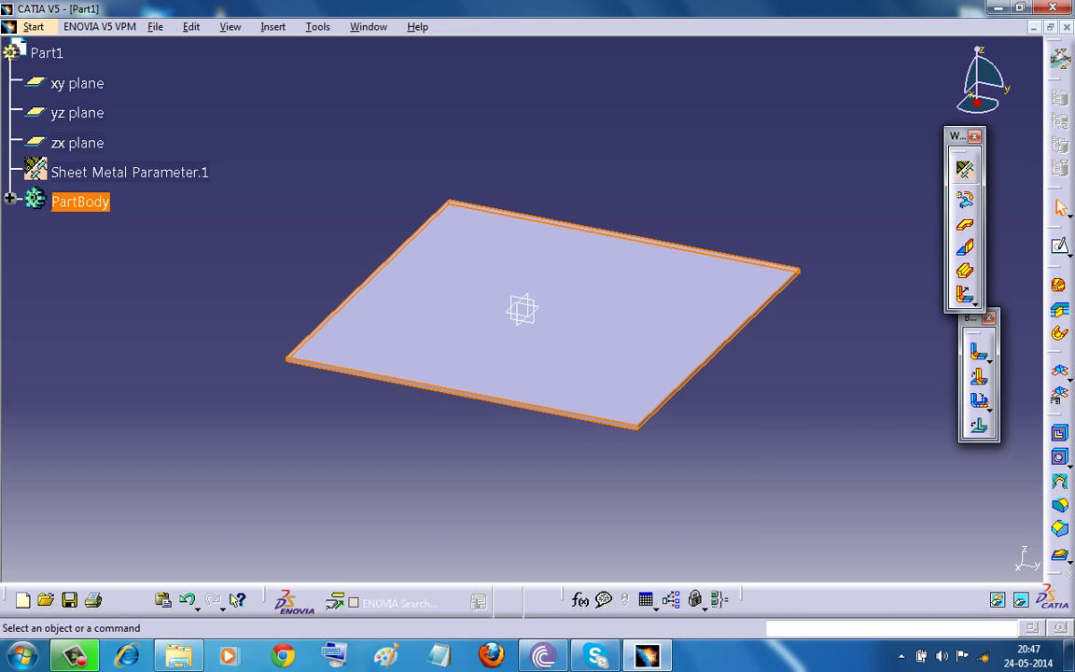
middle_drag(618, 310, 540, 234)
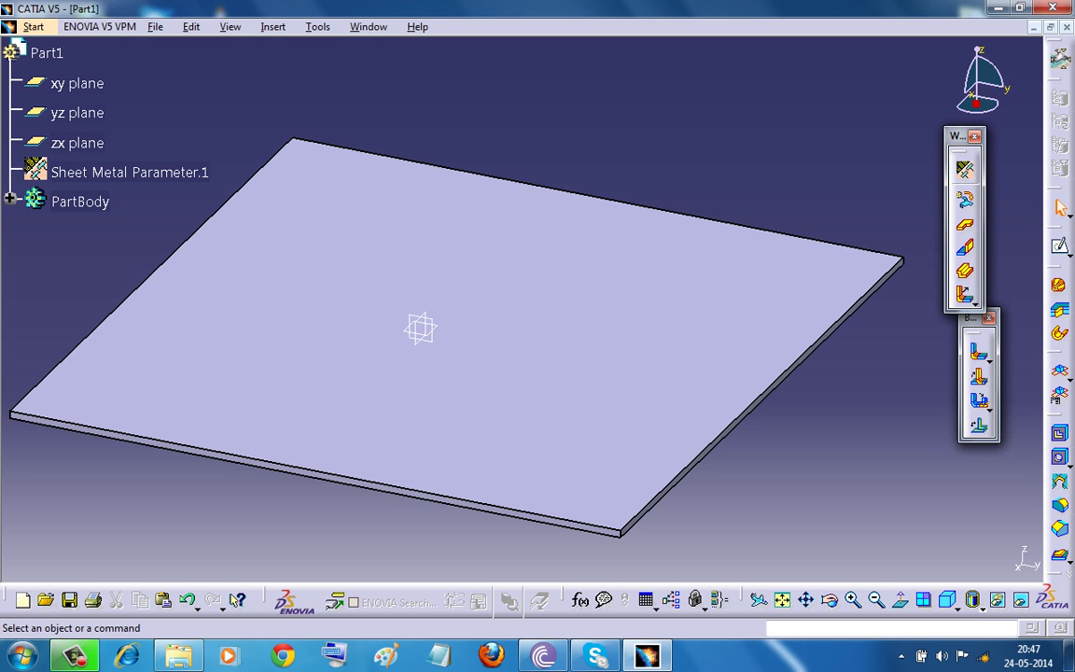
click(274, 27)
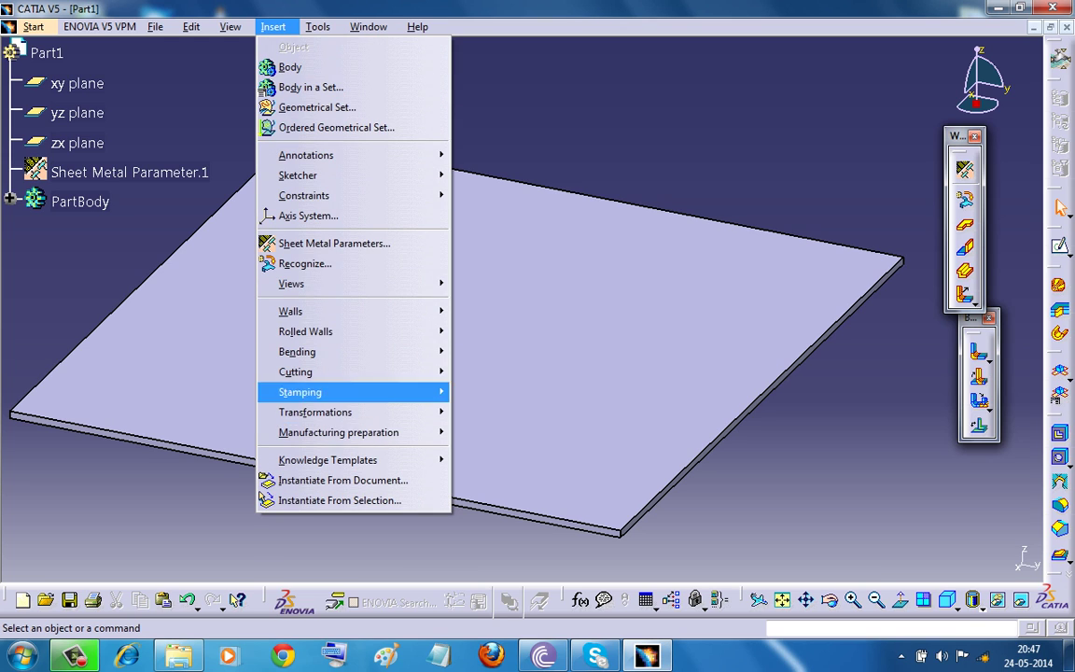
mouse_move(318, 392)
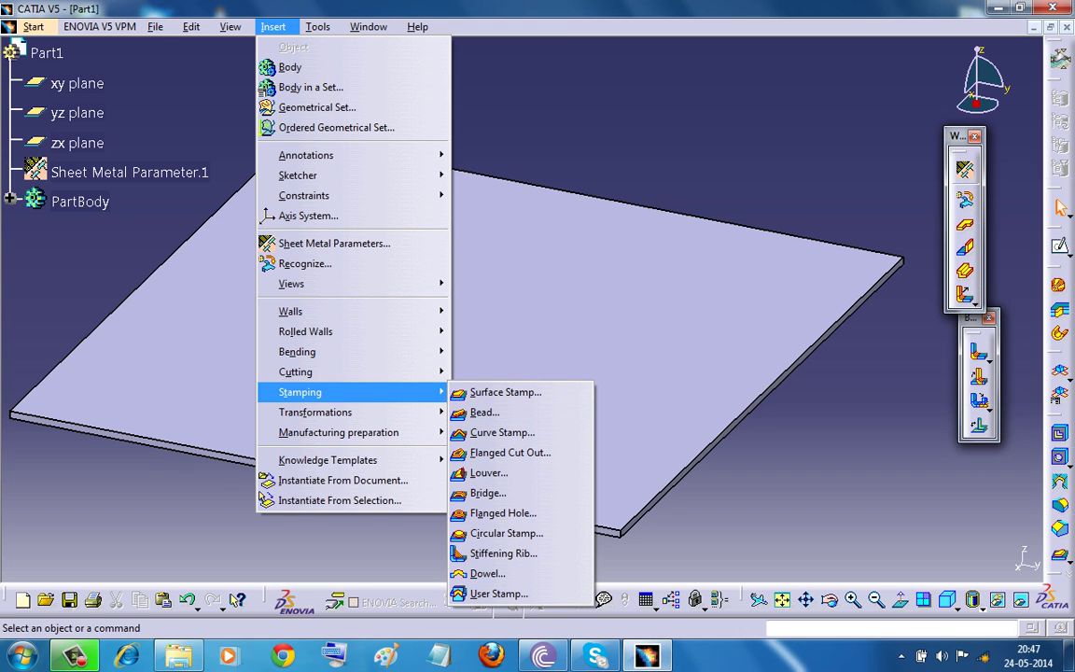
click(679, 178)
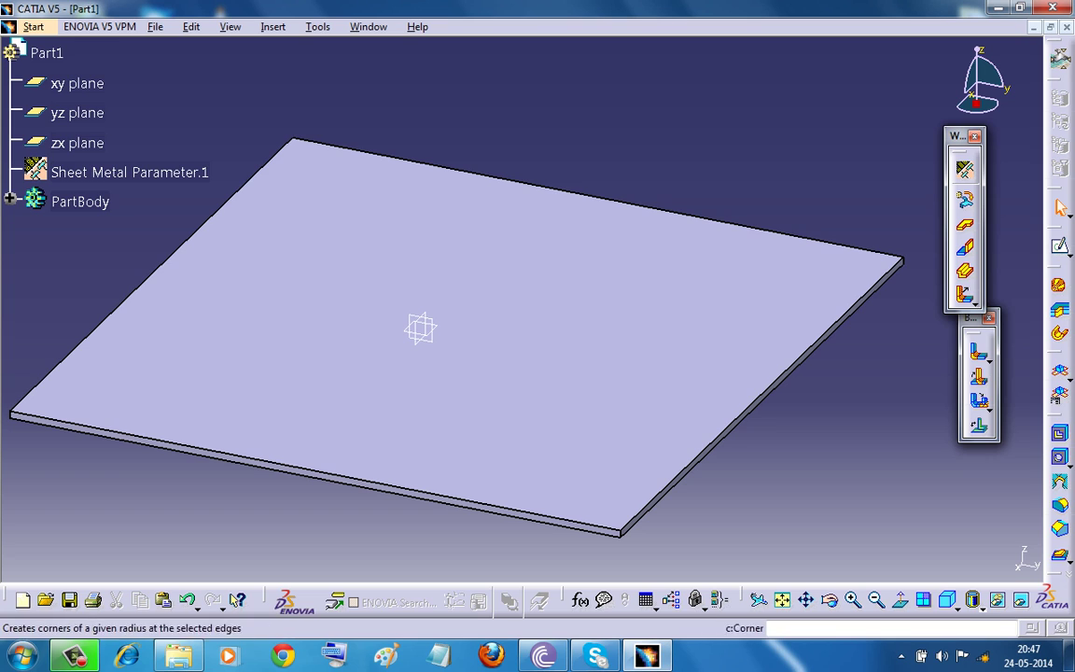
Move the floating bending toolbar clear of the walls toolbar and undock the Cutting/Stamping toolbar into the work area
drag(973, 318, 913, 359)
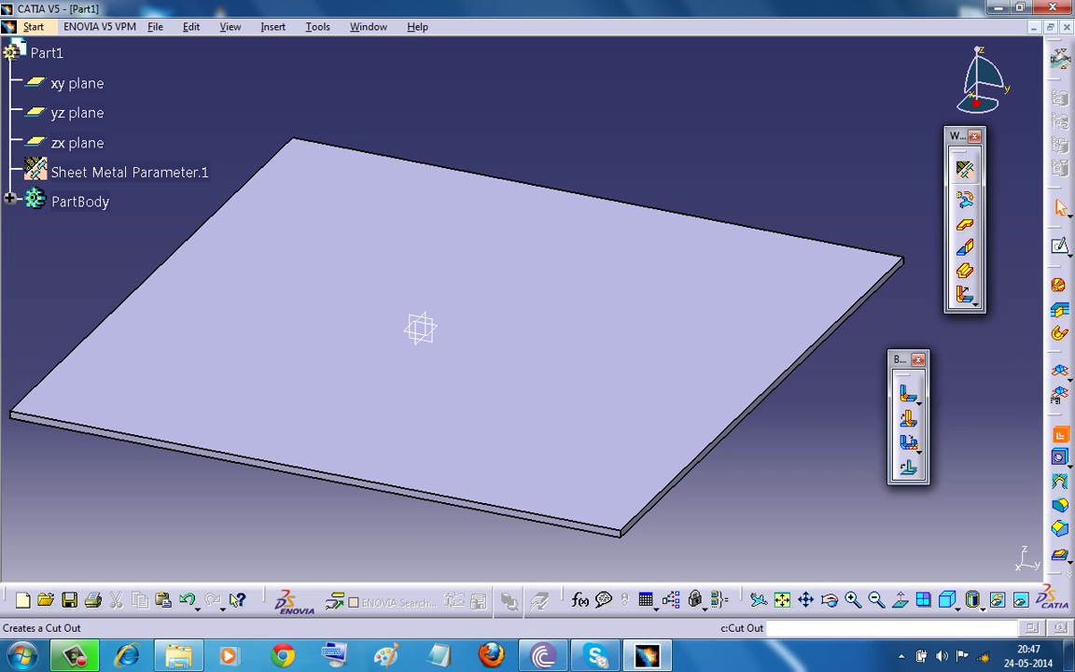
drag(1060, 421, 945, 465)
drag(961, 392, 933, 455)
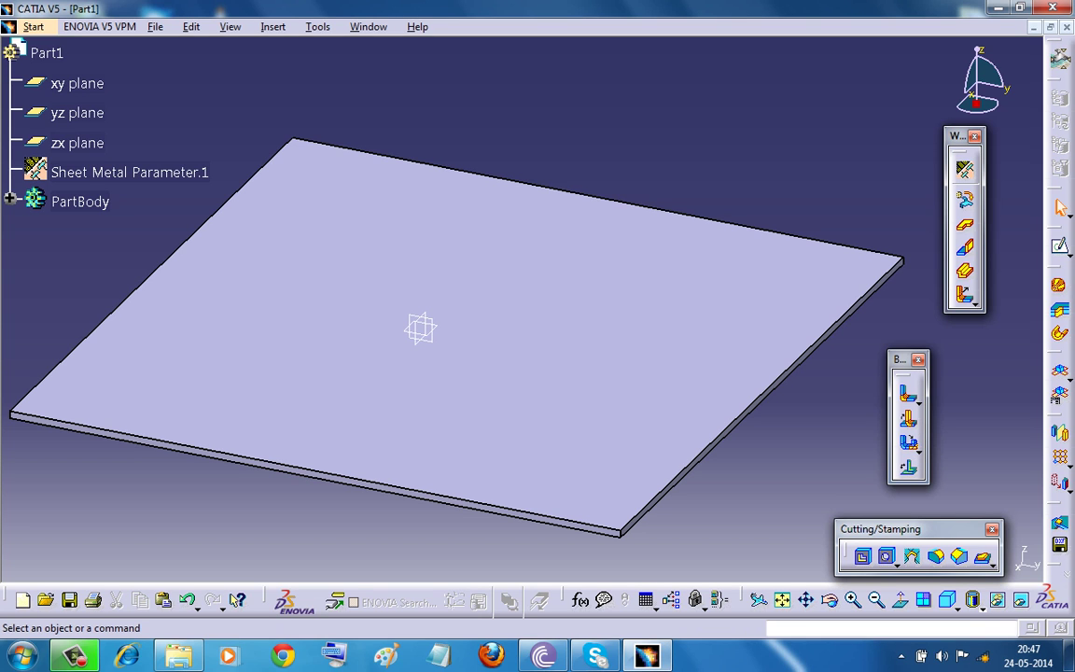
click(889, 560)
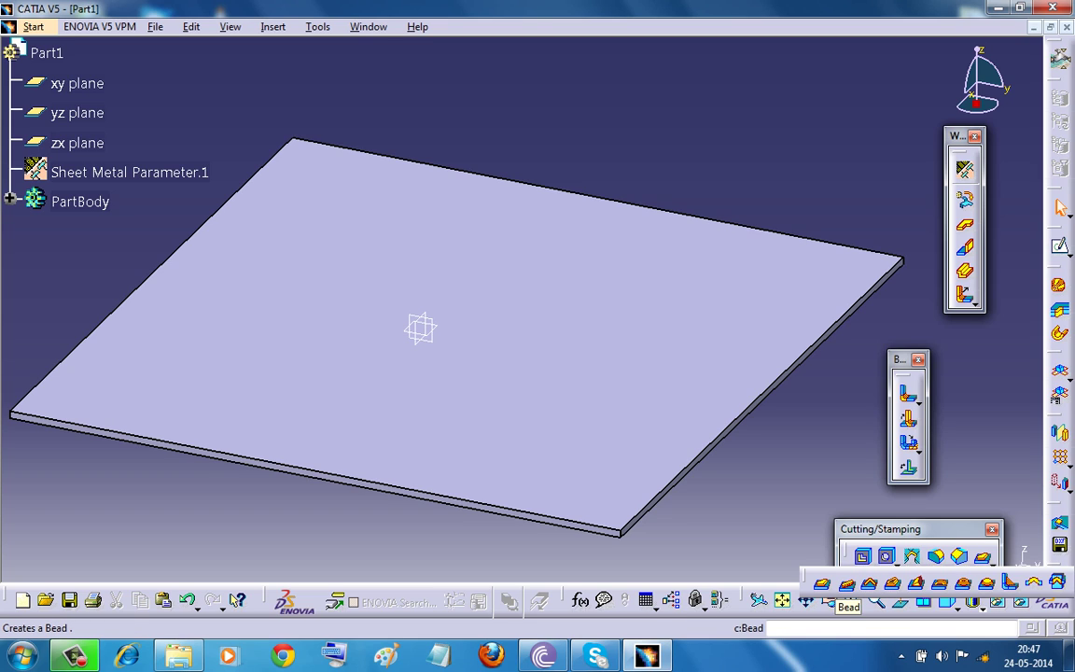
click(273, 26)
click(273, 26)
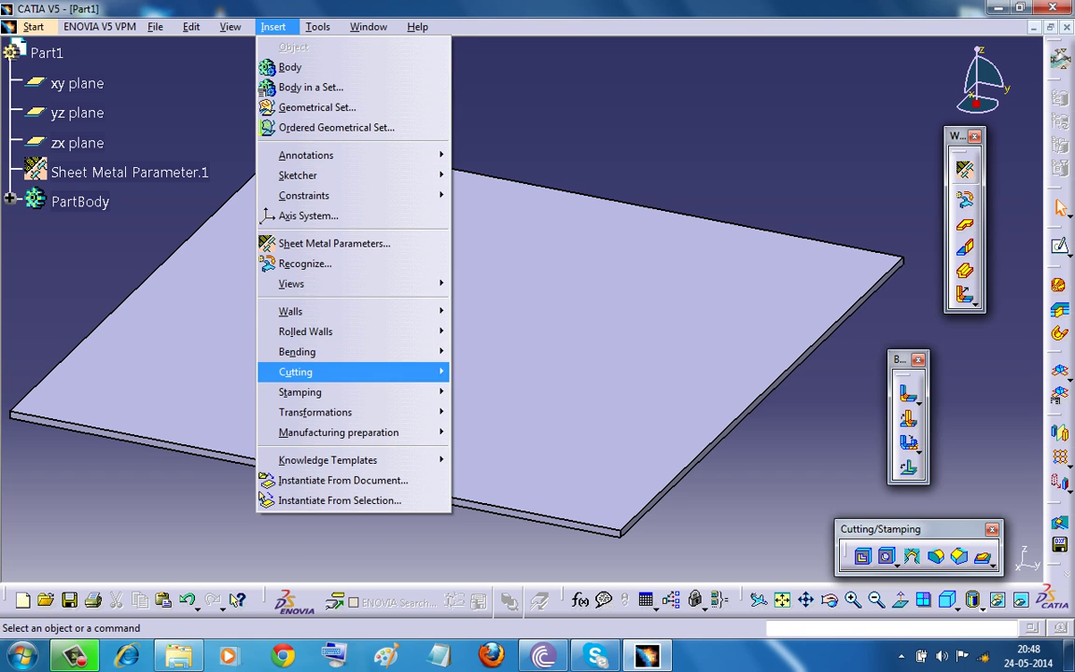
key(Escape)
Start a Bead stamp and sketch one diagonal line across the middle of the wall's upper face as its profile
mouse_move(881, 529)
mouse_down()
mouse_move(865, 535)
mouse_move(890, 540)
mouse_up()
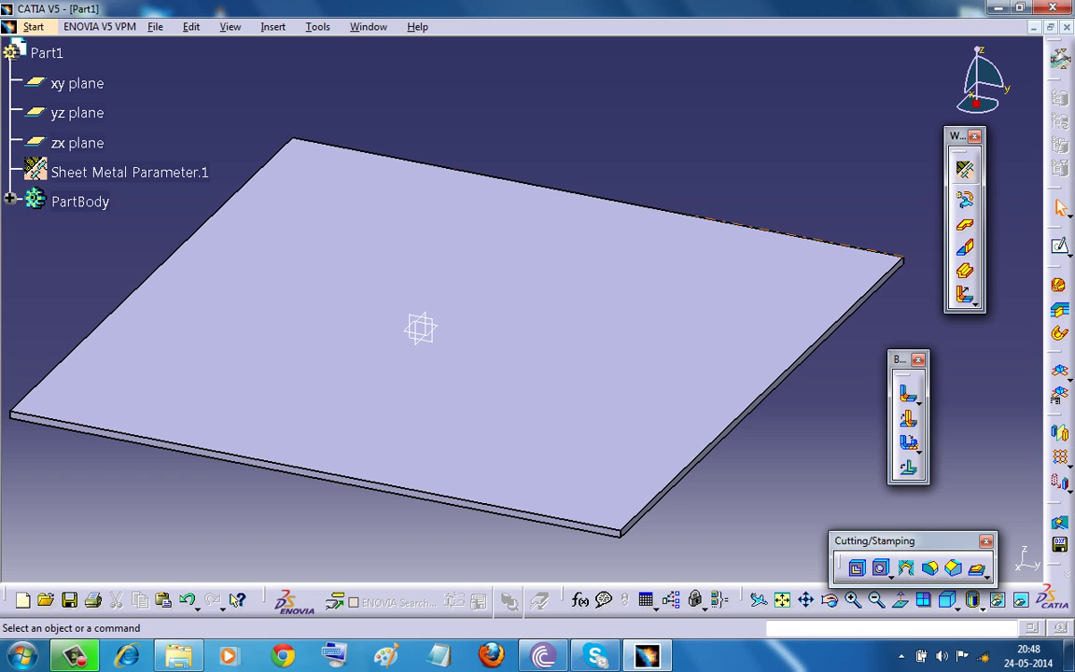
click(987, 576)
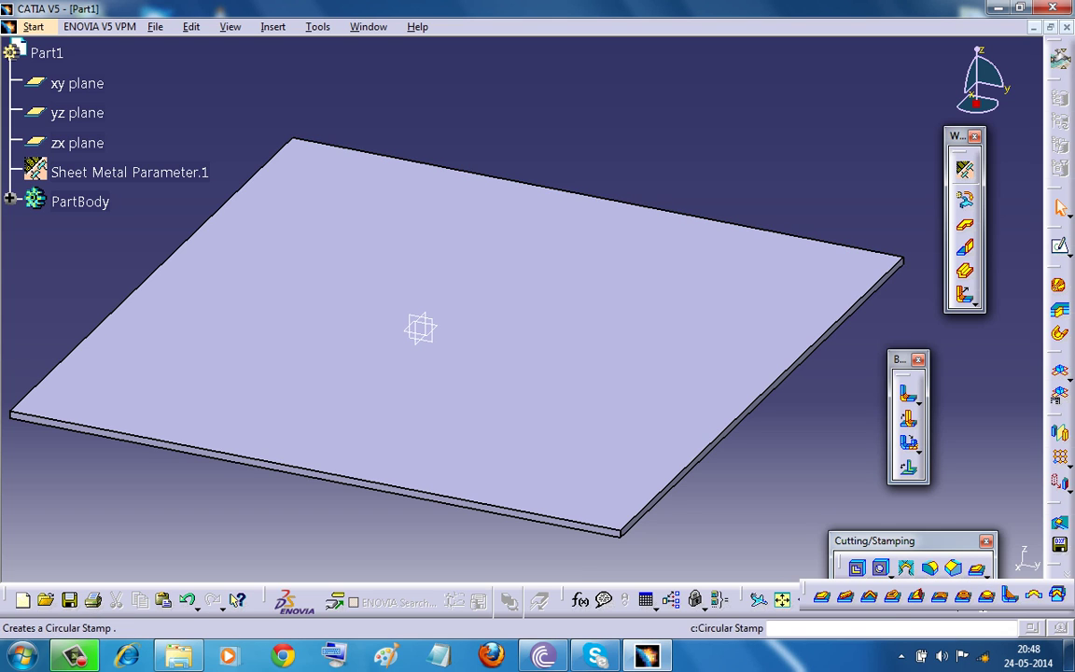
click(845, 595)
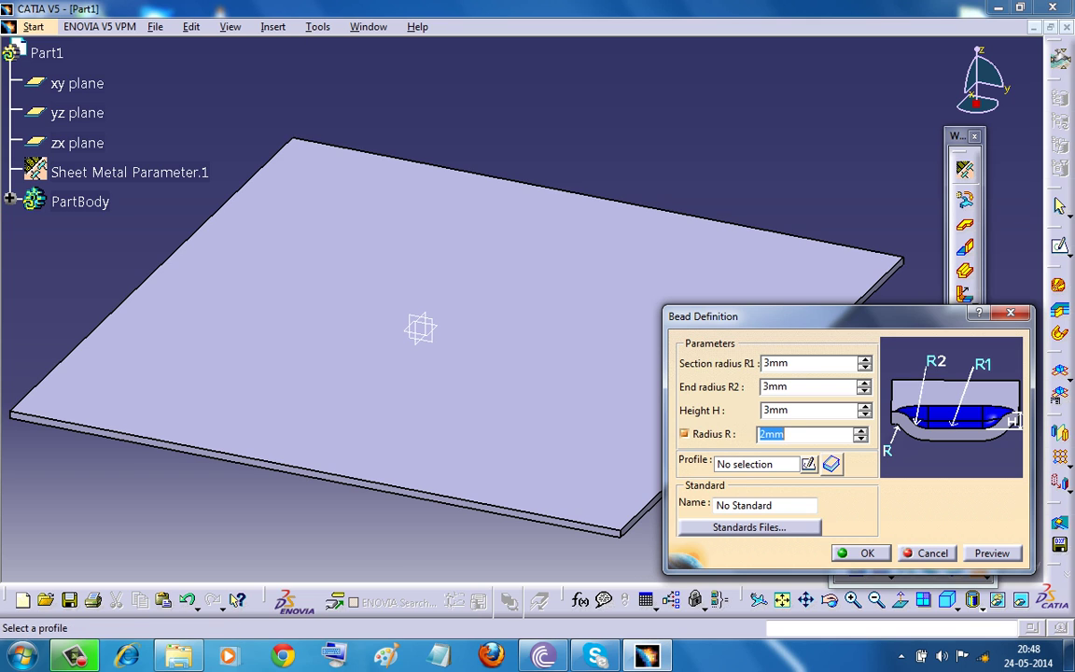
click(808, 464)
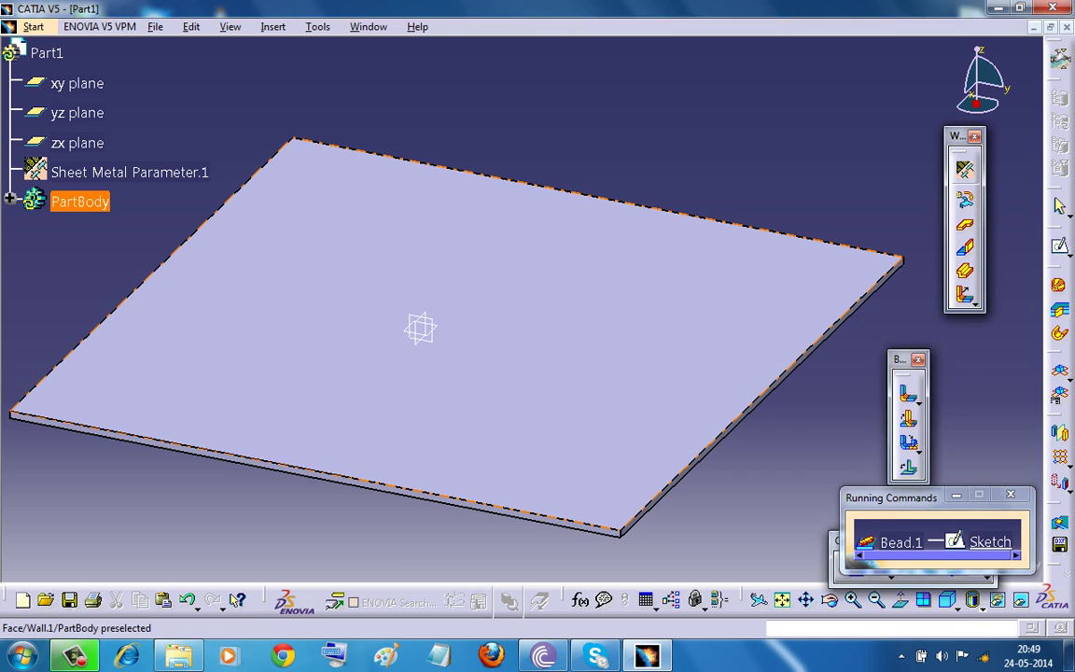
click(420, 326)
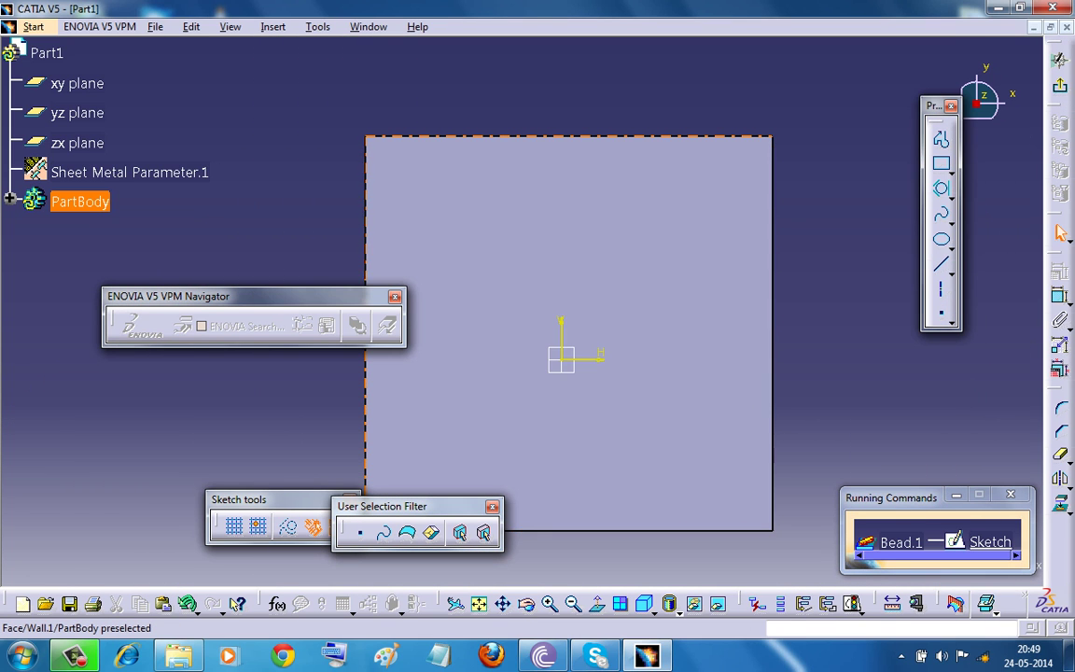
middle_drag(653, 327, 696, 264)
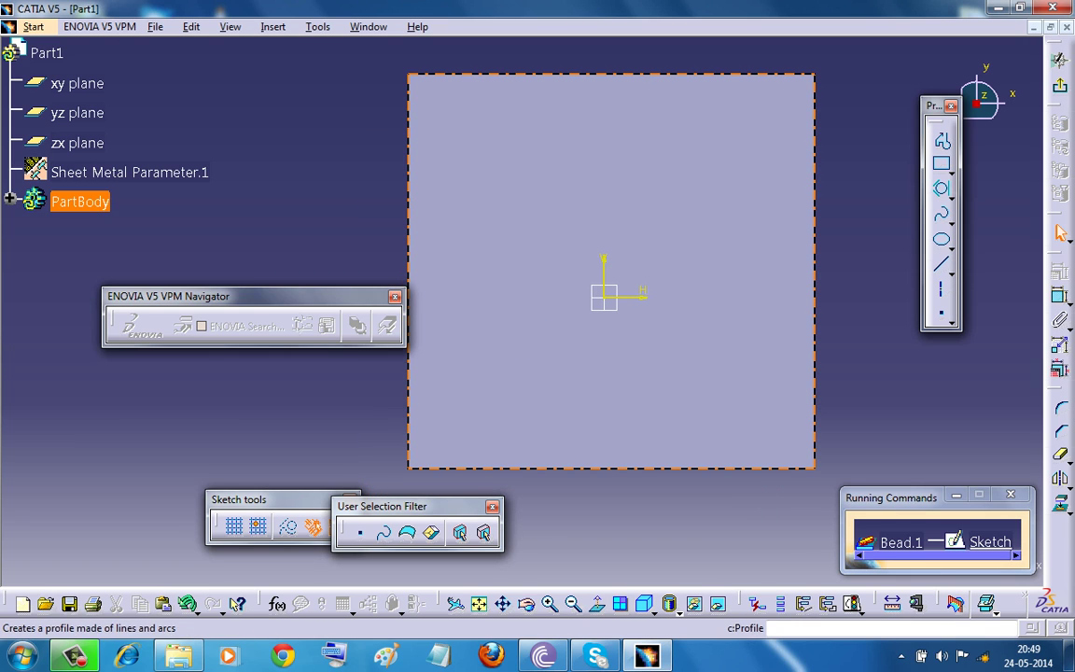
click(942, 140)
click(556, 149)
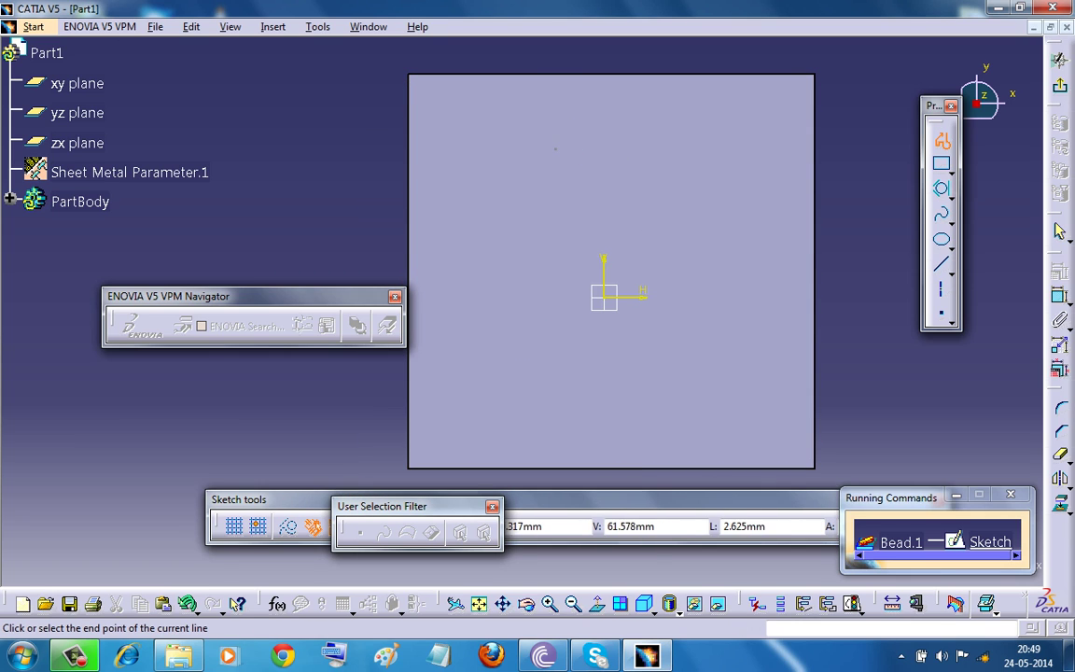
click(685, 380)
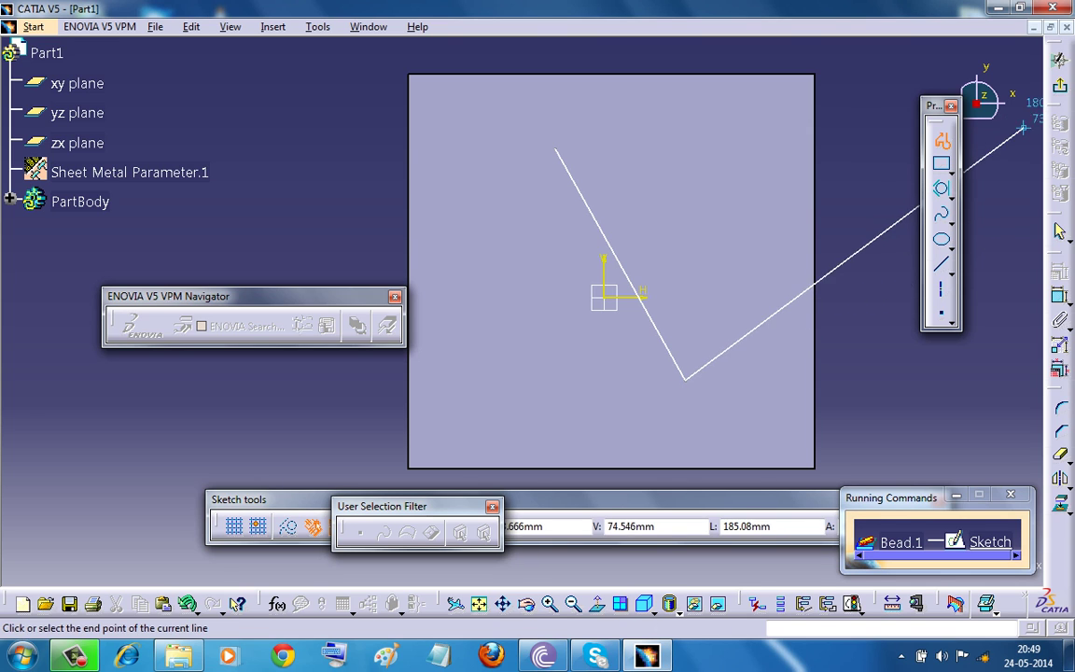
click(1060, 231)
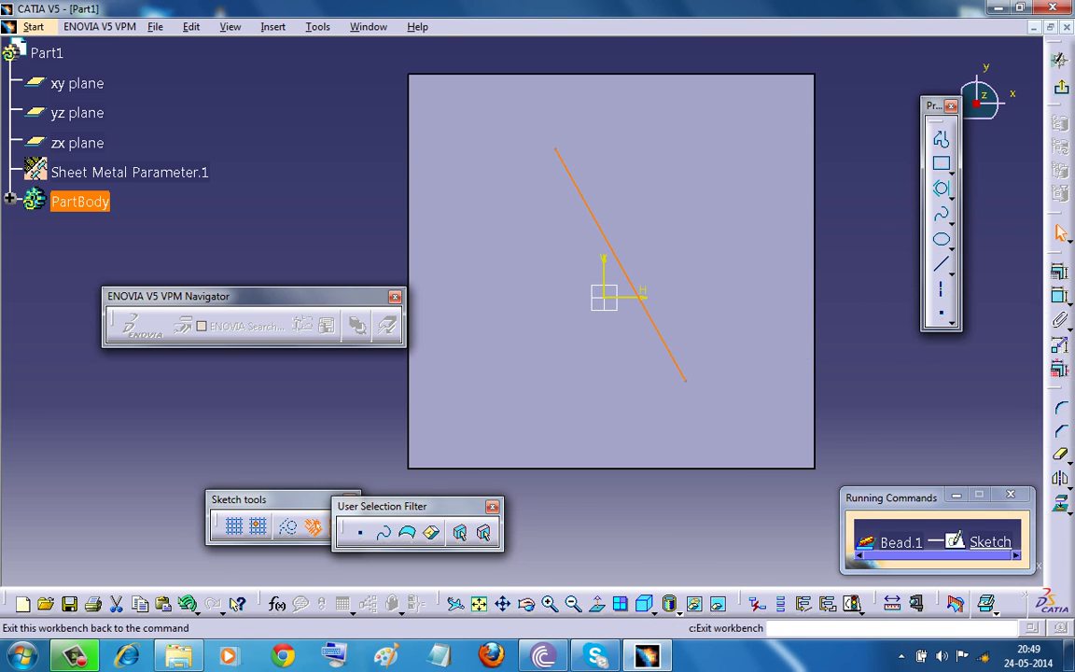
click(1060, 86)
Preview and create the bead with section radius R1 3 mm, end radius R2 3 mm, height 3 mm and radius R 2 mm
middle_drag(523, 309, 389, 320)
click(993, 558)
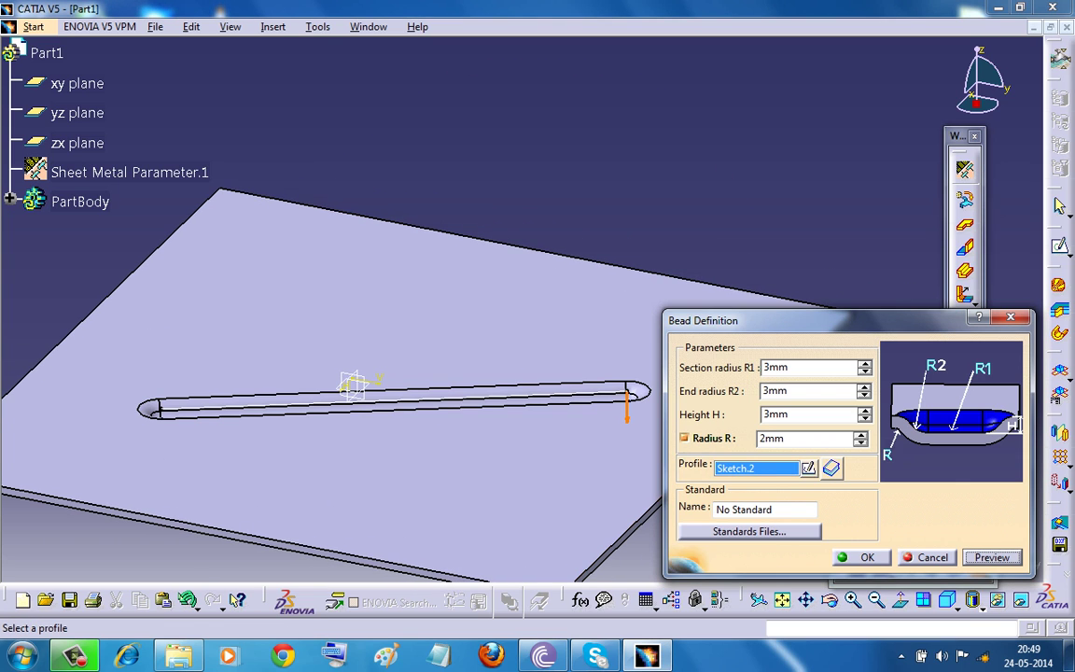
middle_drag(401, 415, 422, 250)
click(862, 557)
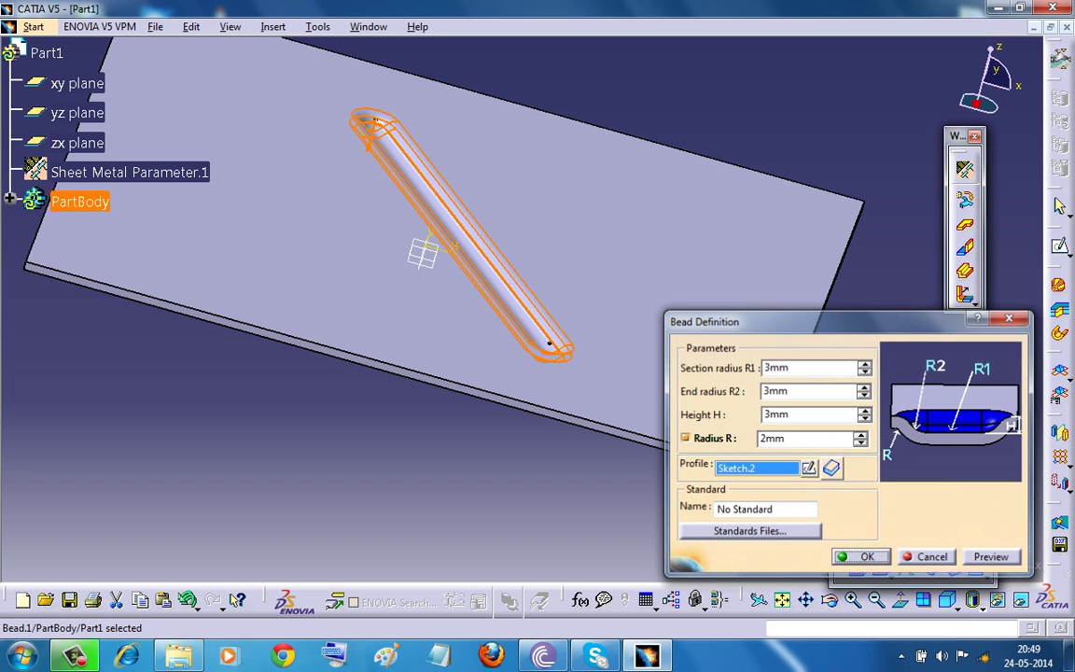
key(Escape)
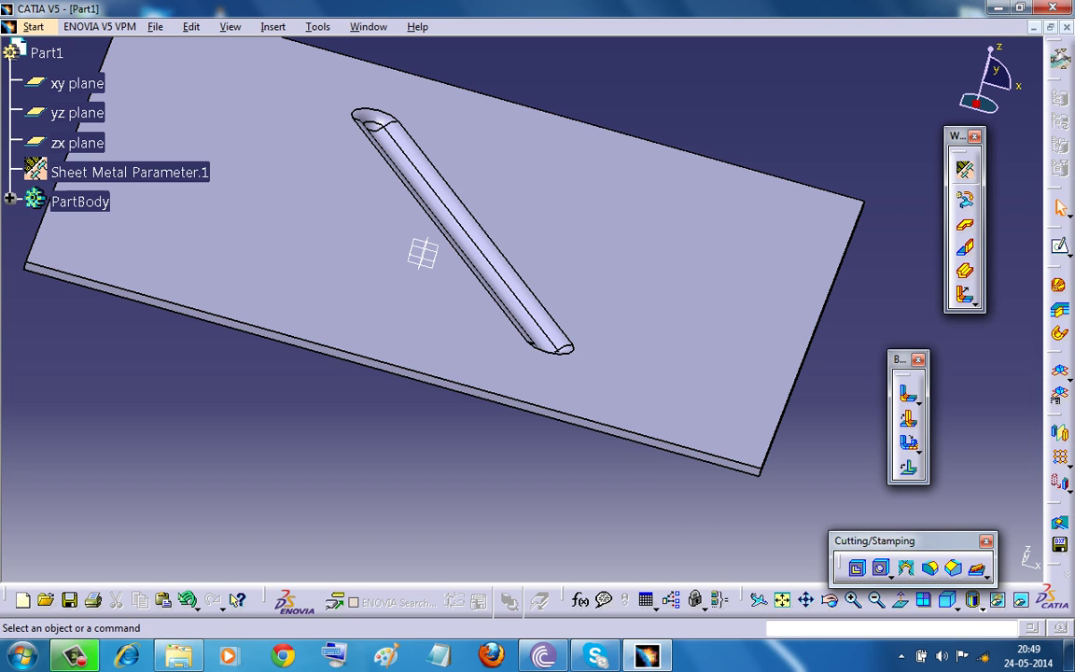
Delete the bead feature from the part body while keeping its line sketch
click(10, 199)
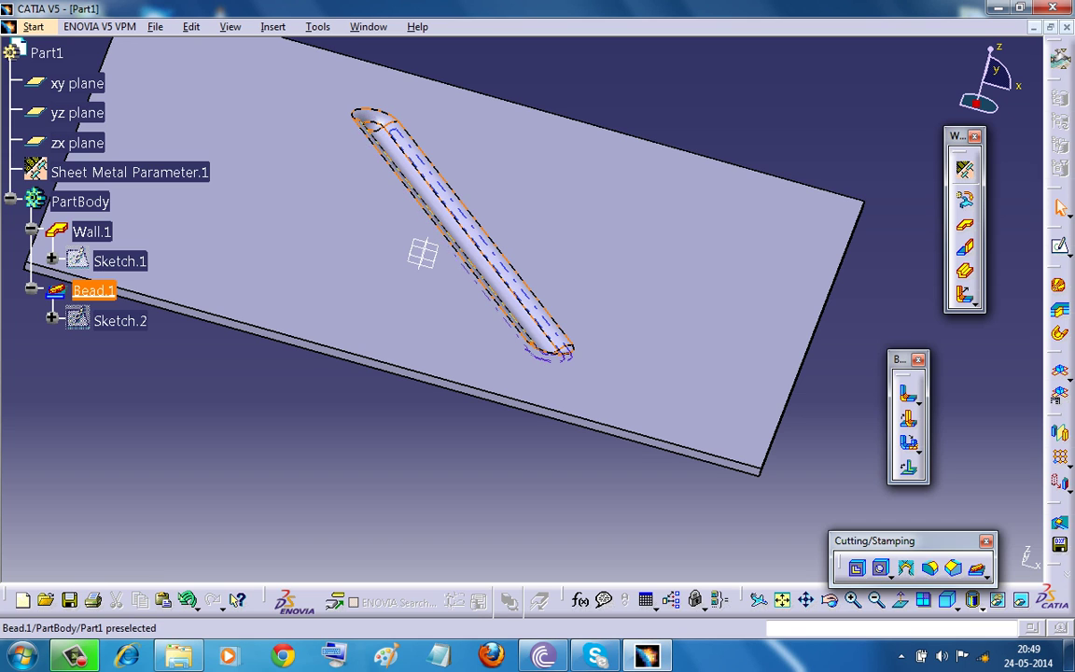
right_click(93, 291)
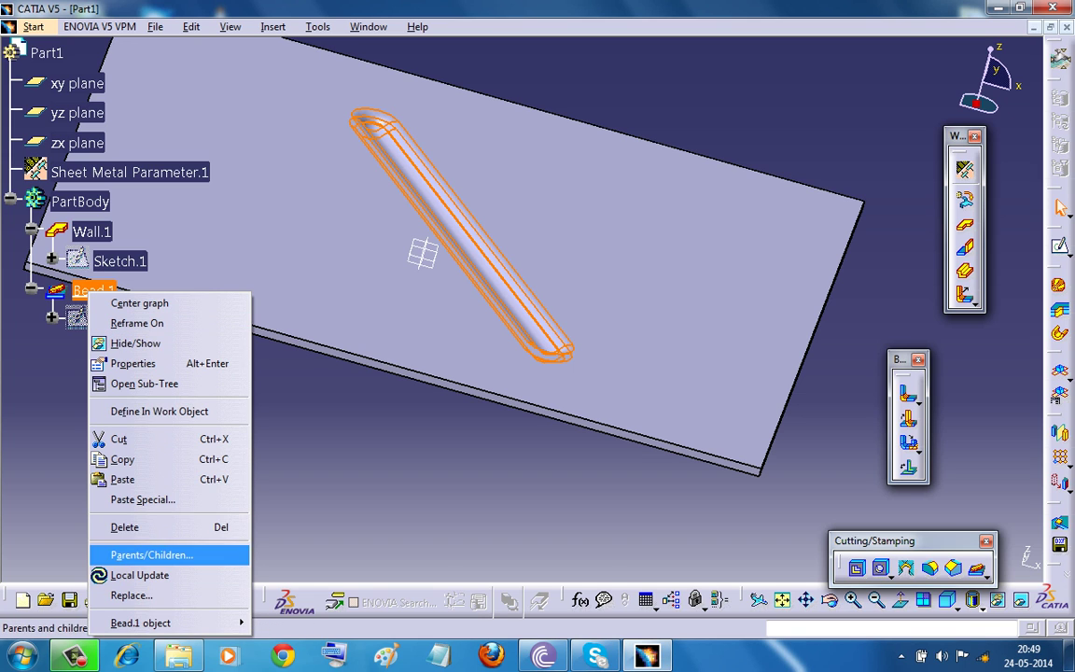
click(124, 527)
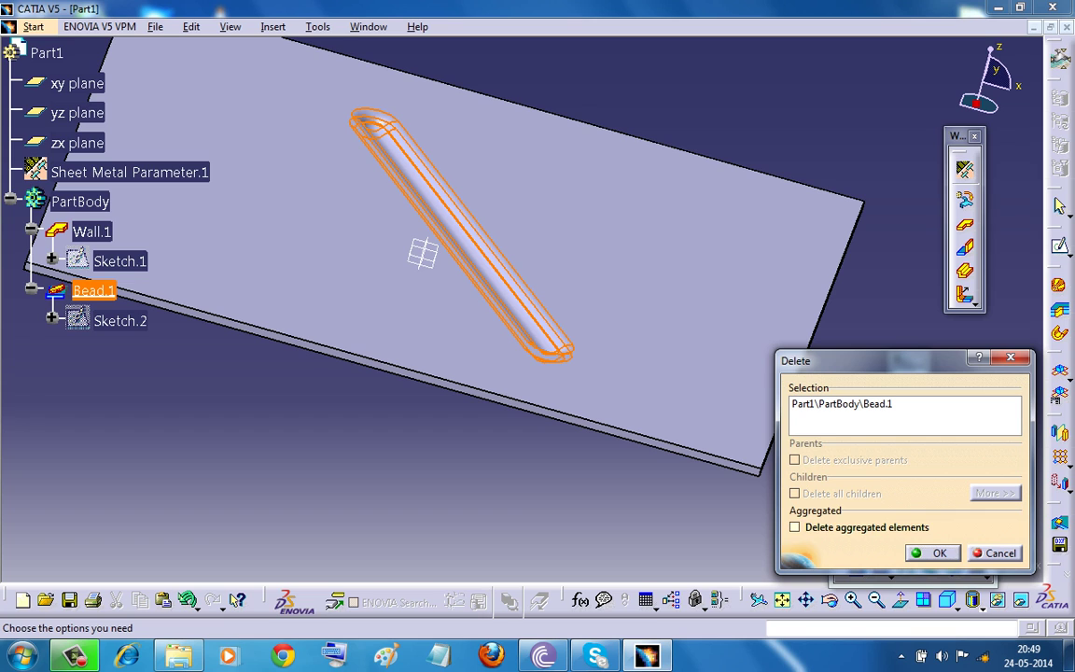
click(933, 553)
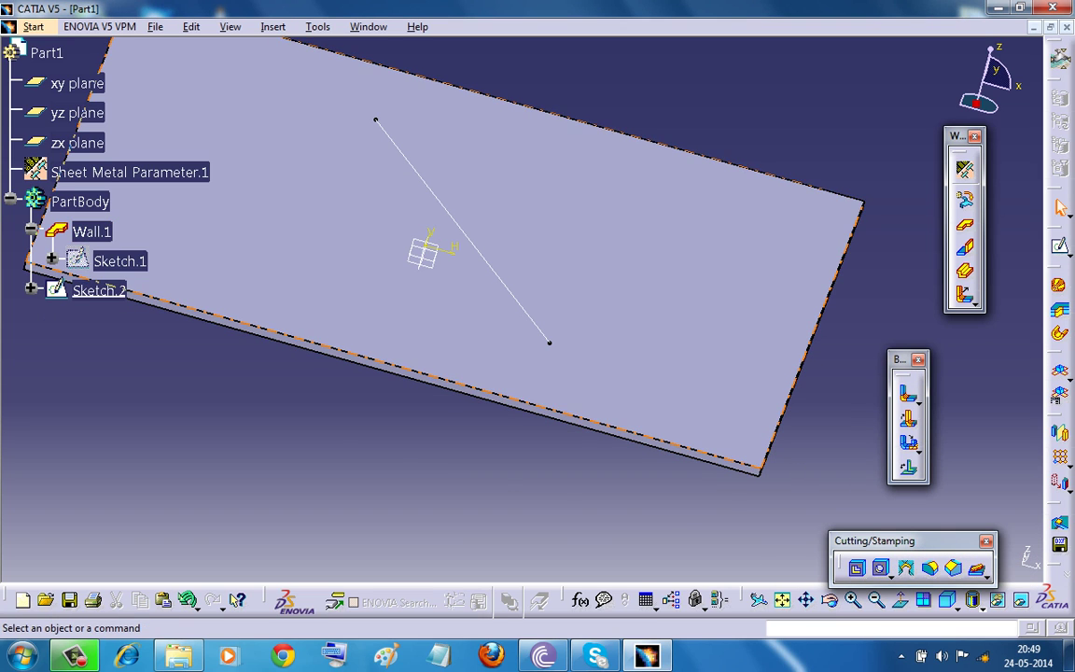
Reopen the profile sketch, shift the line toward the wall's upper edge and pull its lower endpoint out to a shallower diagonal
mouse_move(504, 320)
middle_down()
mouse_move(467, 384)
mouse_move(537, 401)
middle_up()
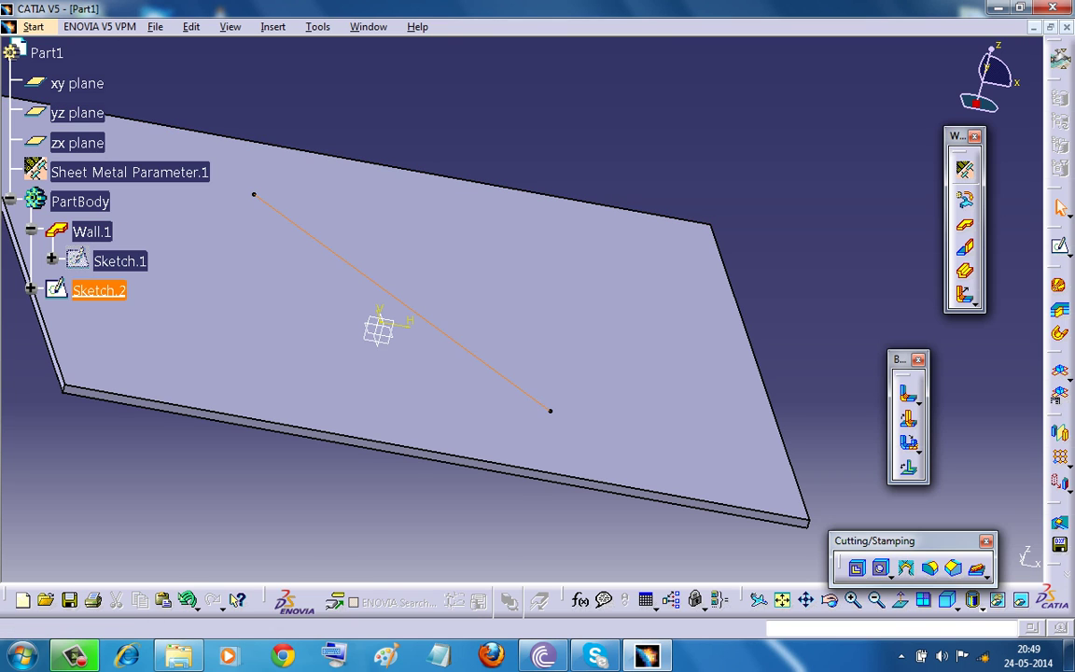
double_click(56, 290)
middle_drag(523, 312, 523, 392)
middle_drag(523, 393, 643, 388)
middle_drag(523, 312, 558, 311)
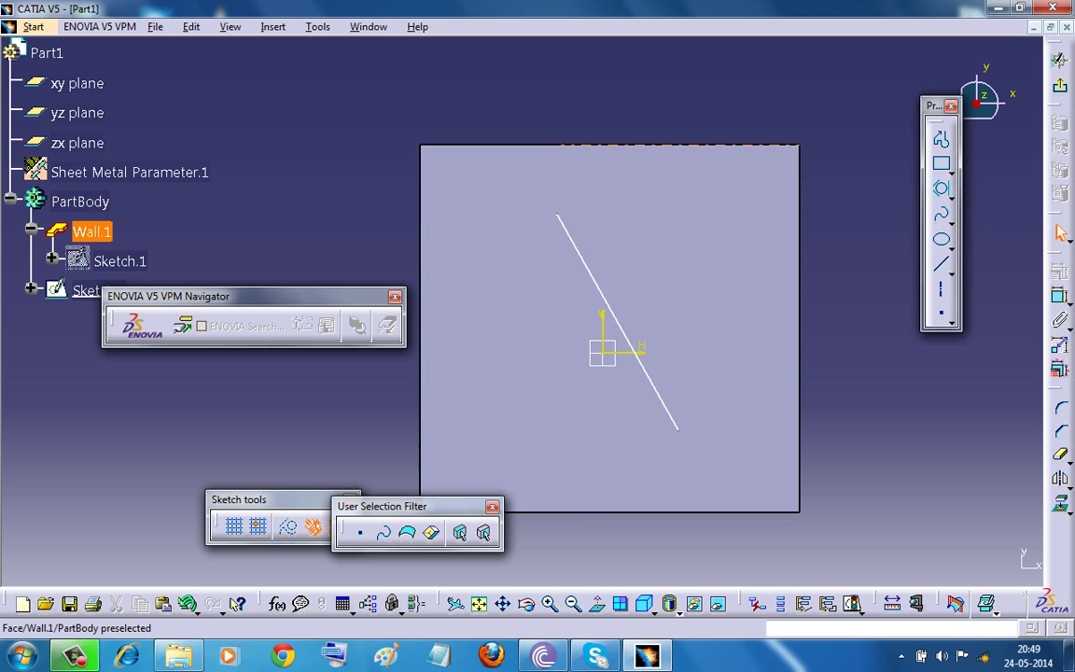
drag(618, 323, 569, 266)
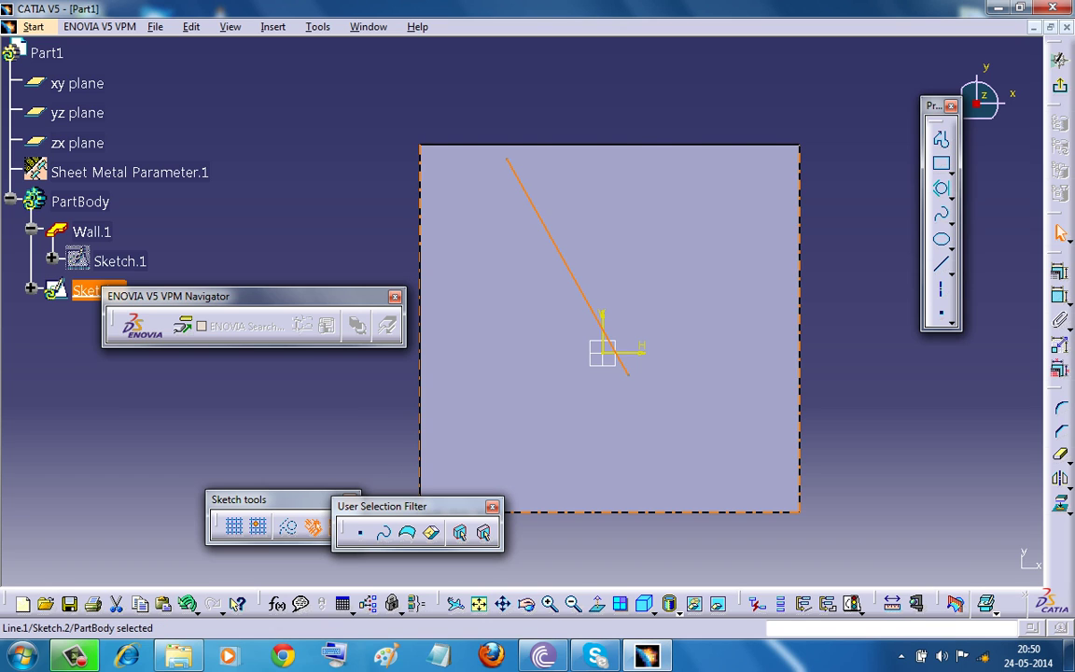
drag(629, 374, 703, 331)
Sketch a second line about 80 mm long from the first line's lower end back toward the wall's lower edge and exit the sketch
click(941, 264)
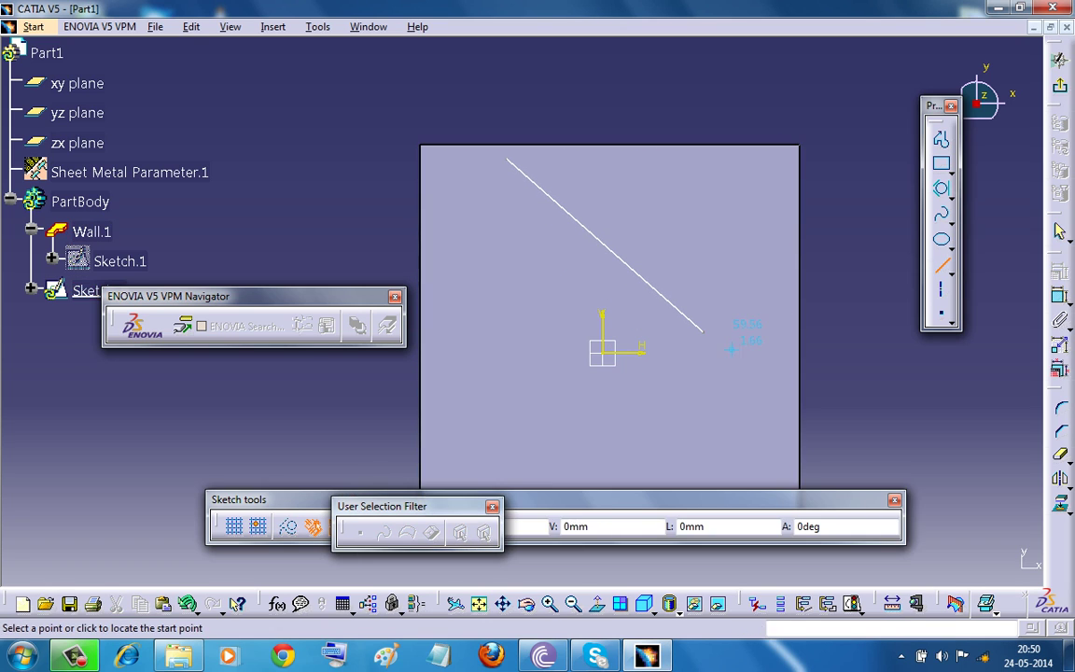
click(699, 331)
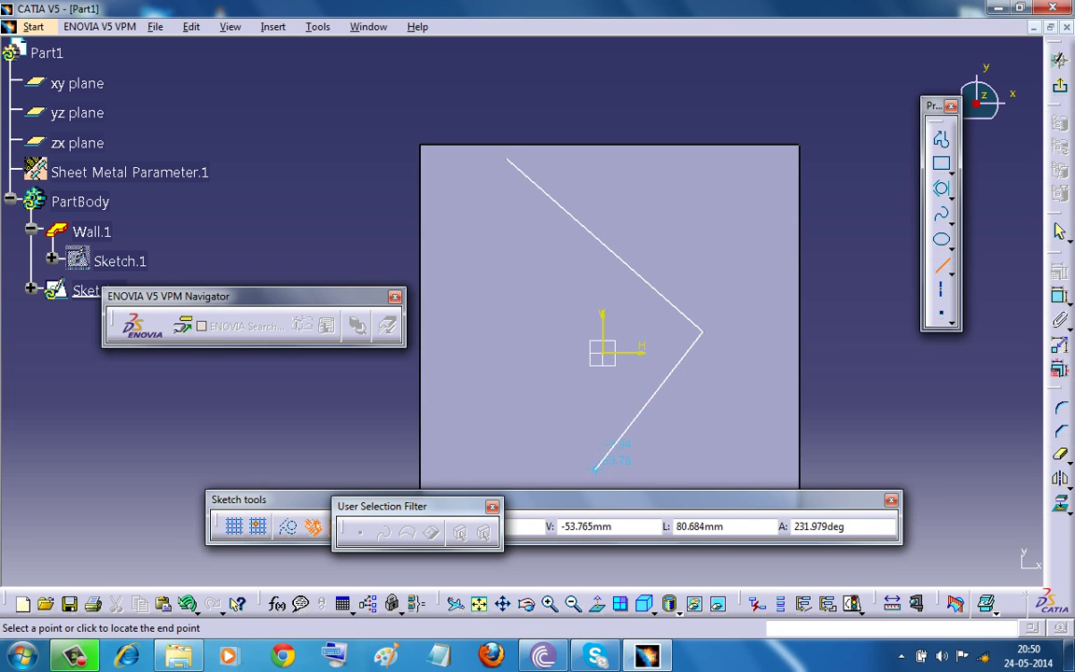
click(587, 461)
click(1060, 86)
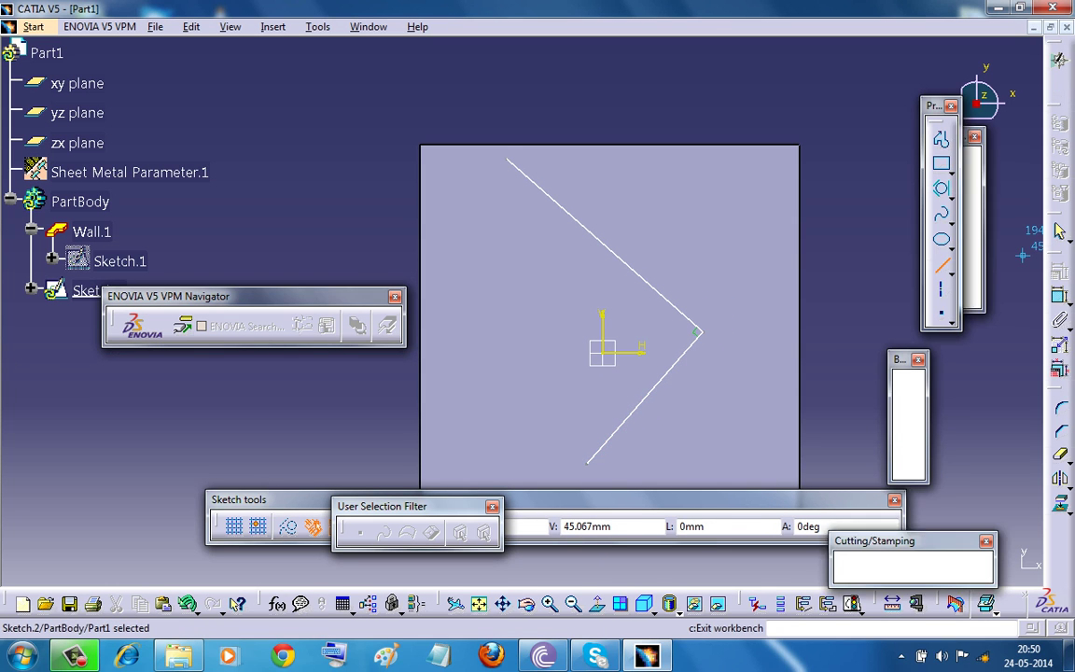
click(822, 224)
Try to create a Bead stamp on the wall using the sharp-cornered two-line sketch as its profile
middle_click(679, 308)
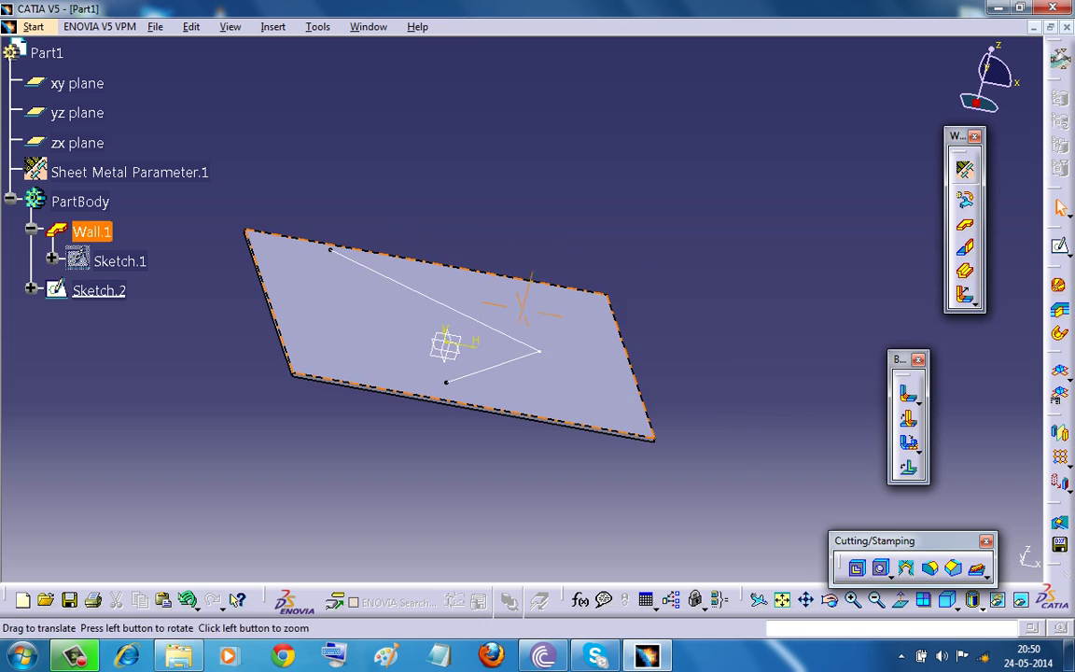
middle_drag(466, 407, 562, 425)
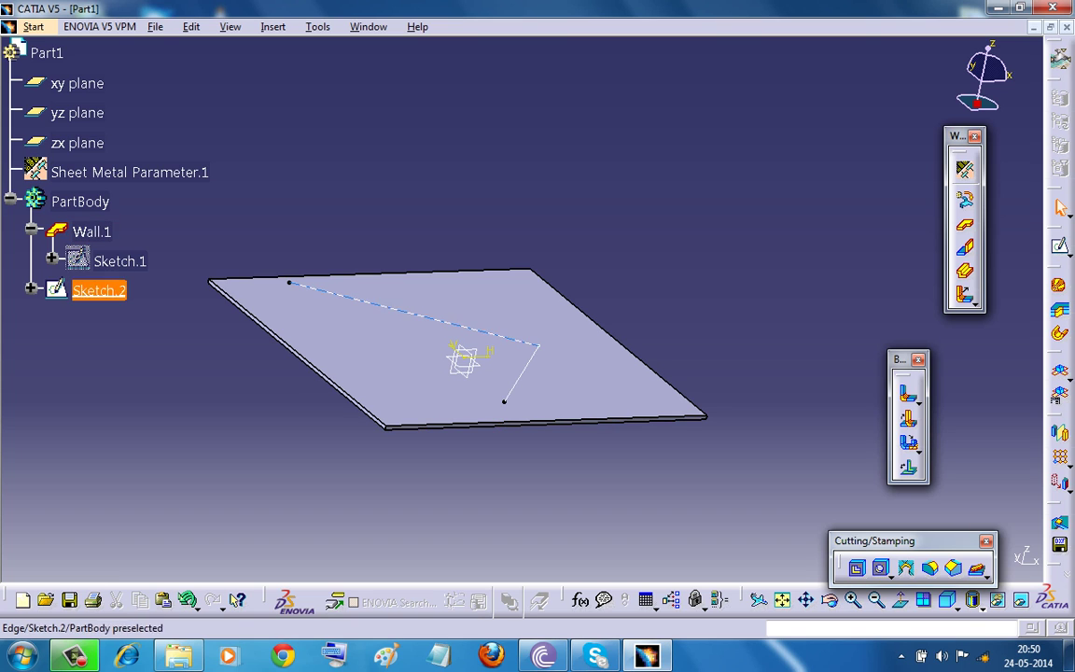
middle_click(552, 305)
middle_drag(523, 307, 508, 308)
middle_click(526, 362)
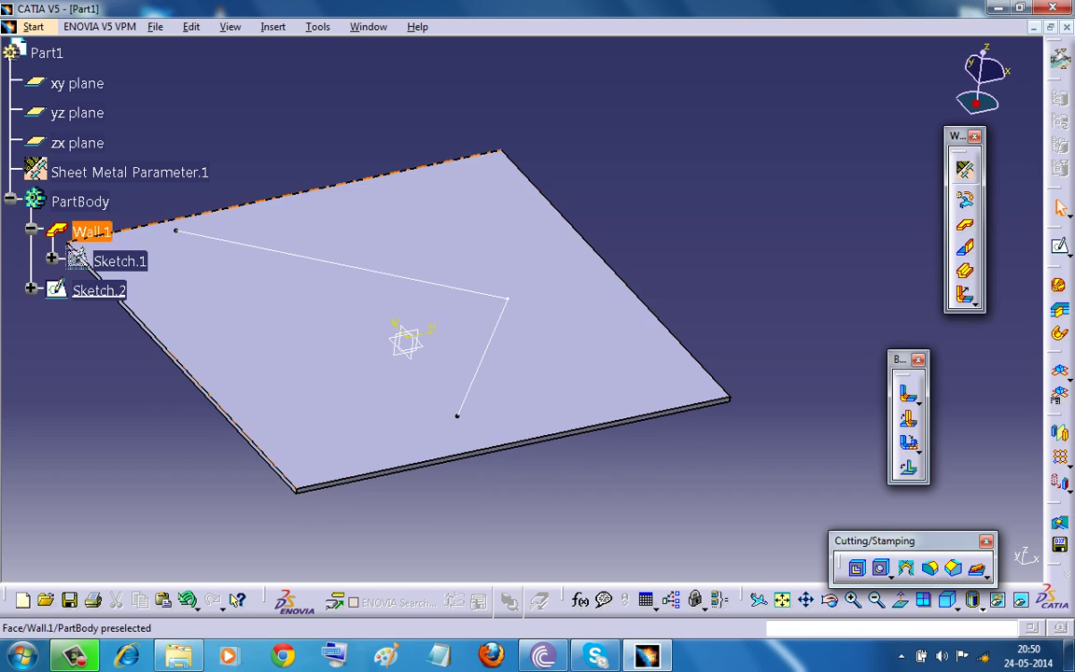
click(274, 27)
key(Right)
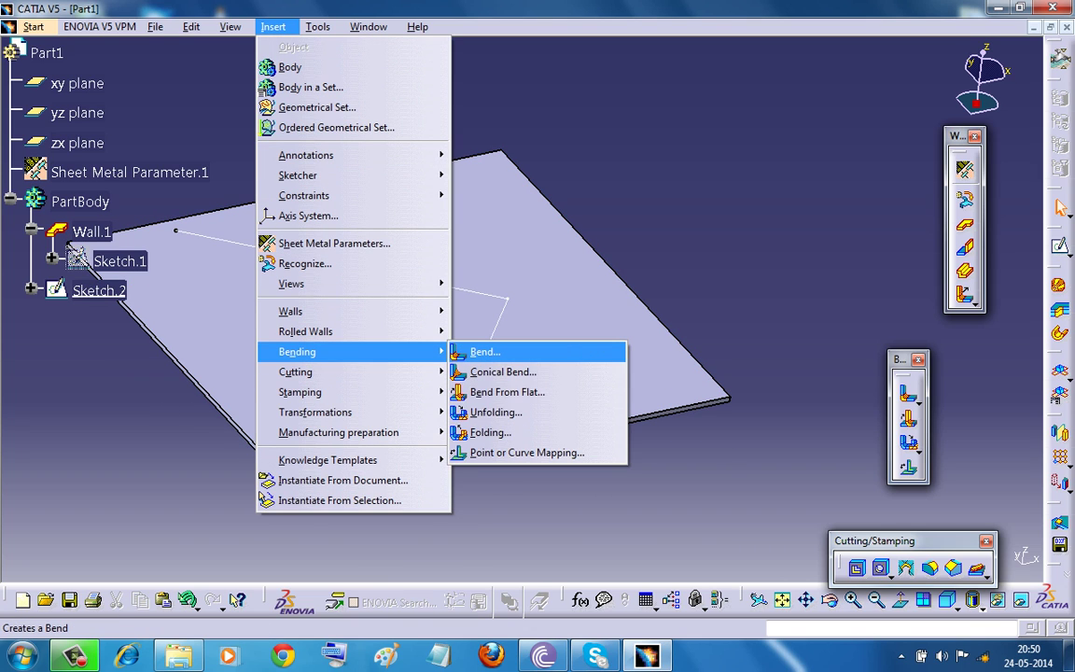
key(Left)
key(Down)
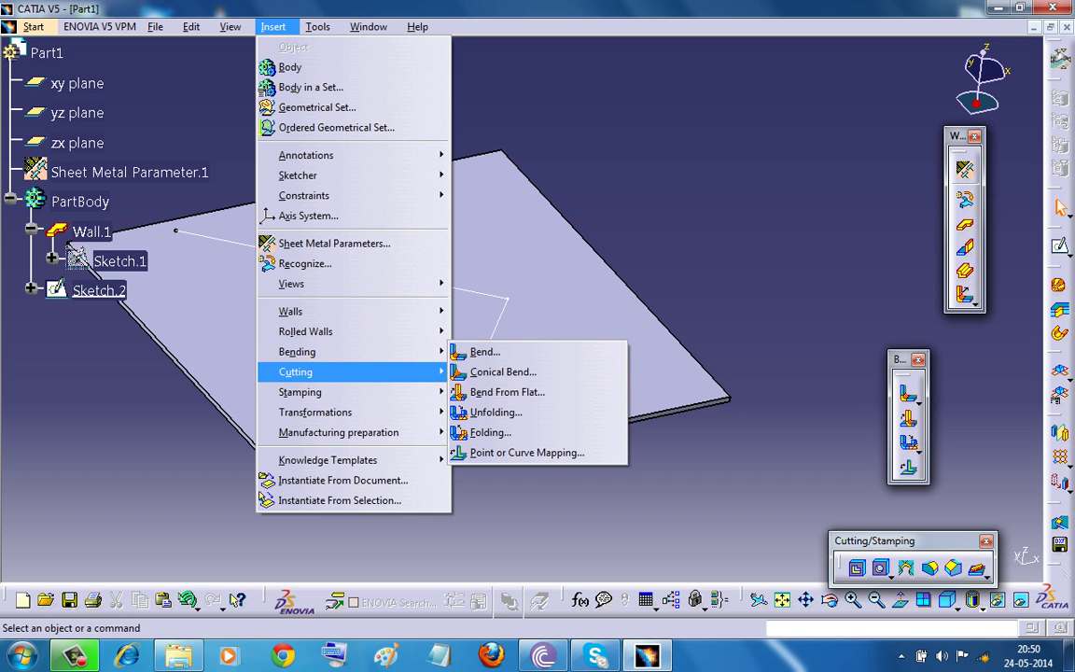
key(Right)
key(Down)
key(Left)
key(Down)
key(Right)
key(Down)
key(Return)
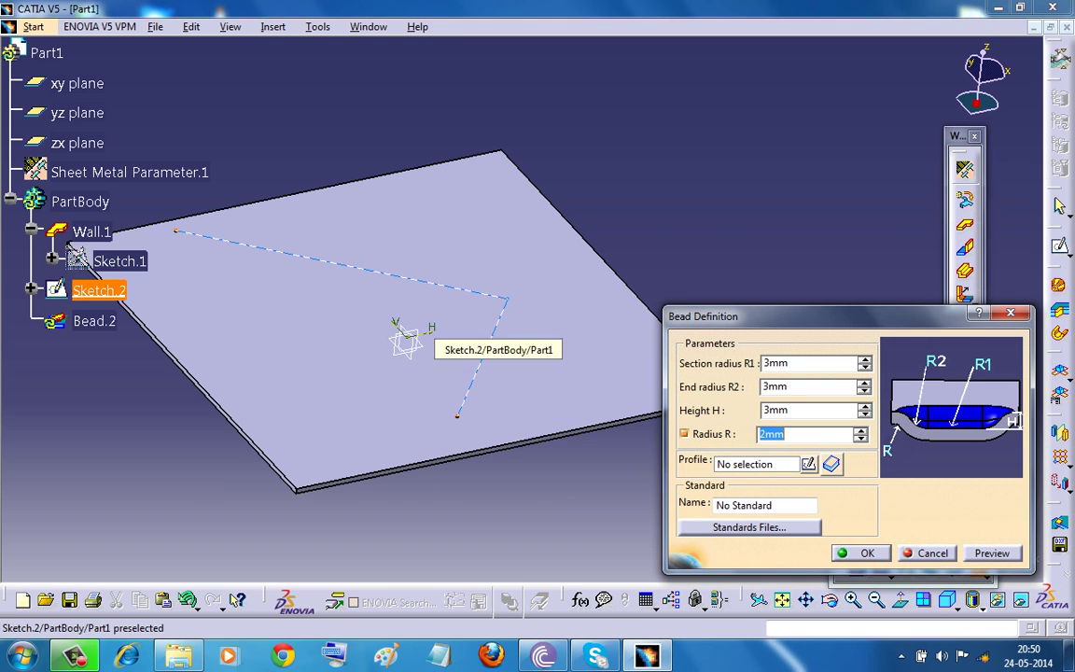
click(404, 338)
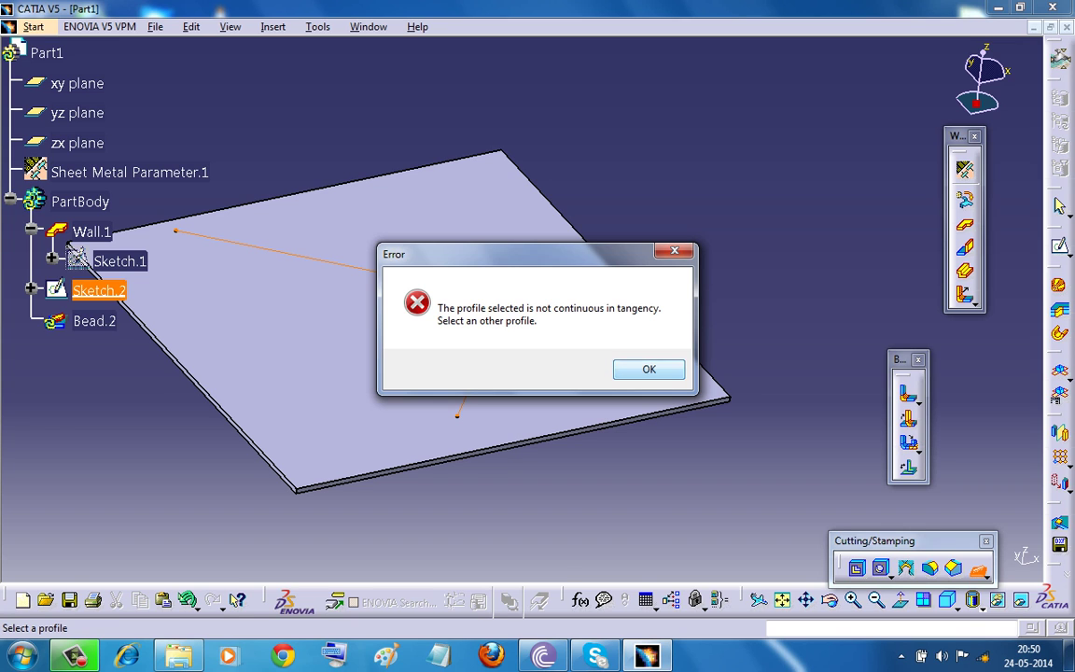
key(Return)
click(928, 553)
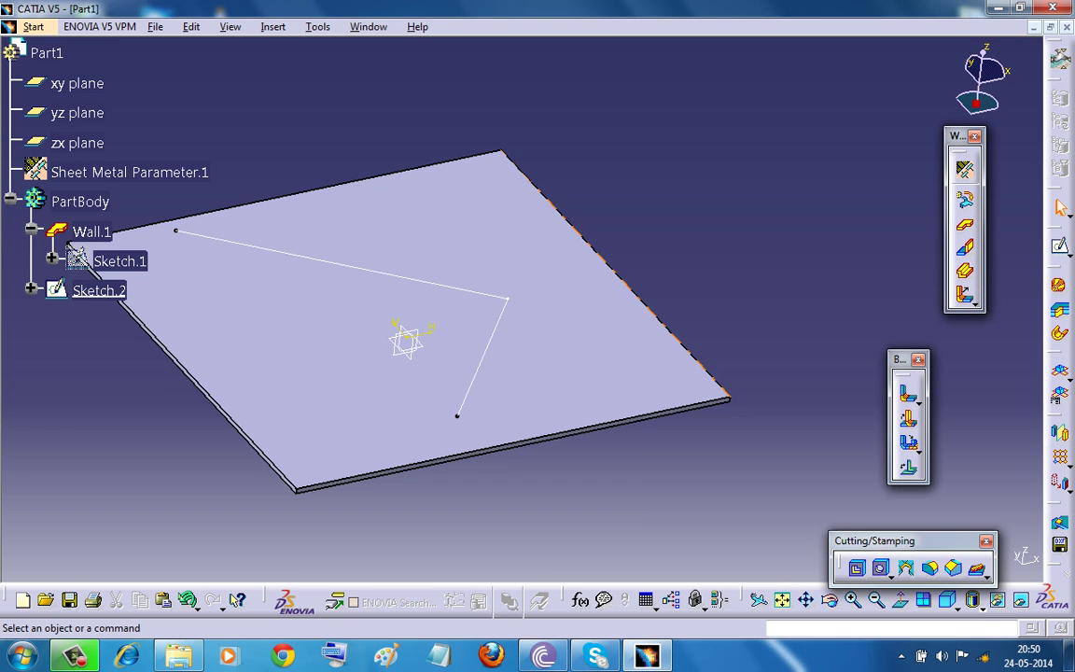
Reopen the profile sketch and draw a nearly vertical axis on the inner side of the V formed by the two lines
double_click(98, 290)
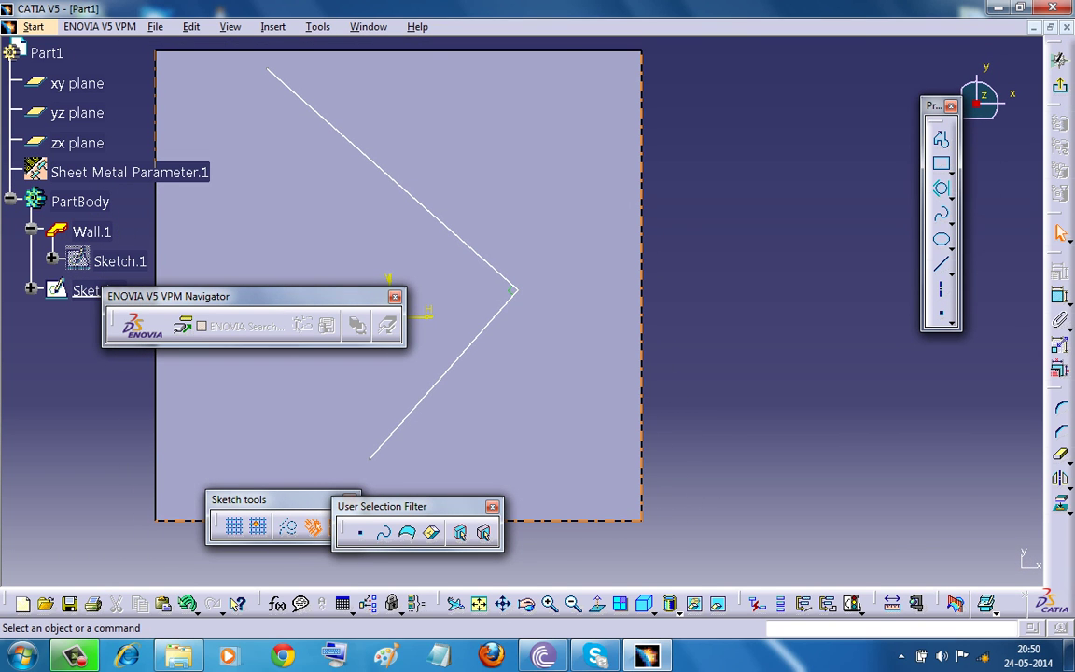
mouse_move(545, 215)
middle_down()
mouse_move(547, 140)
mouse_move(626, 179)
middle_up()
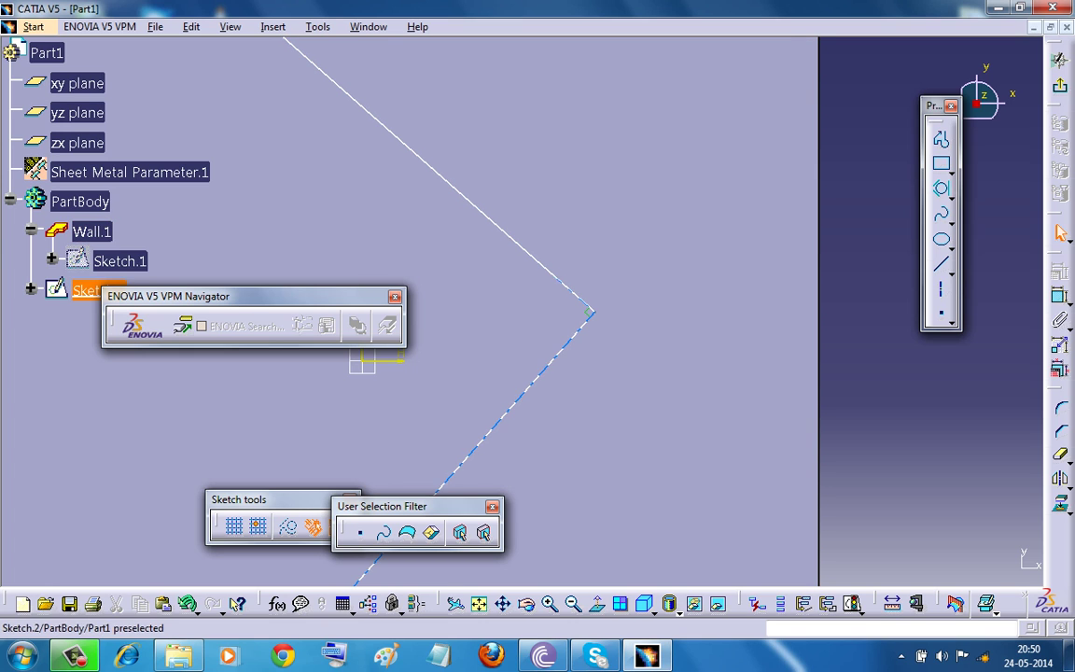
mouse_move(363, 362)
middle_down()
mouse_move(476, 343)
mouse_move(516, 317)
middle_up()
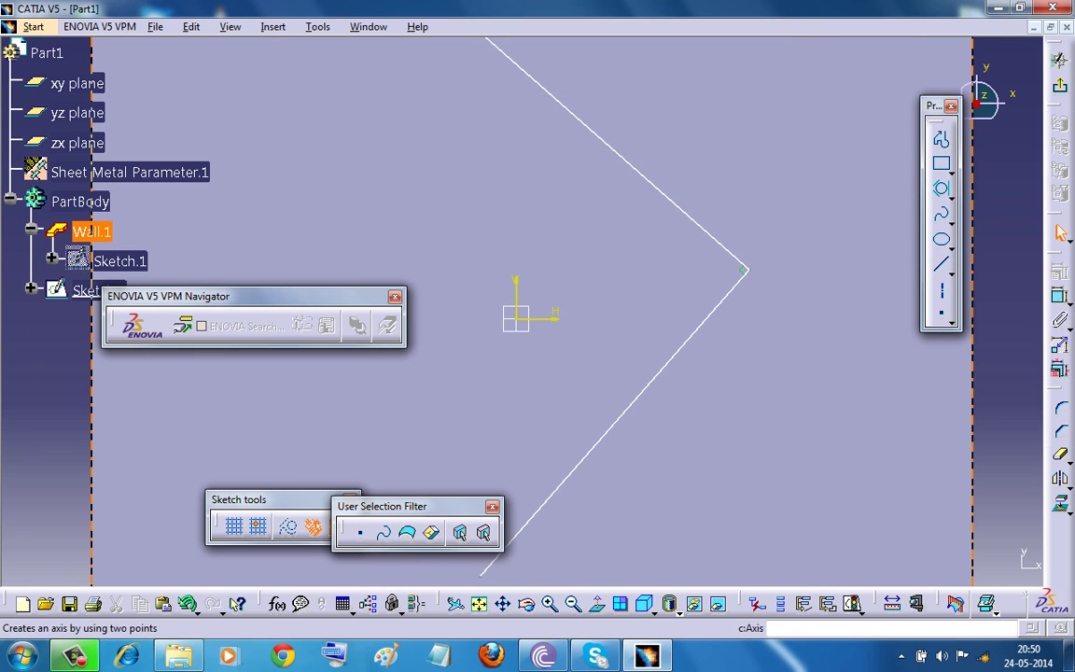
click(557, 196)
click(561, 376)
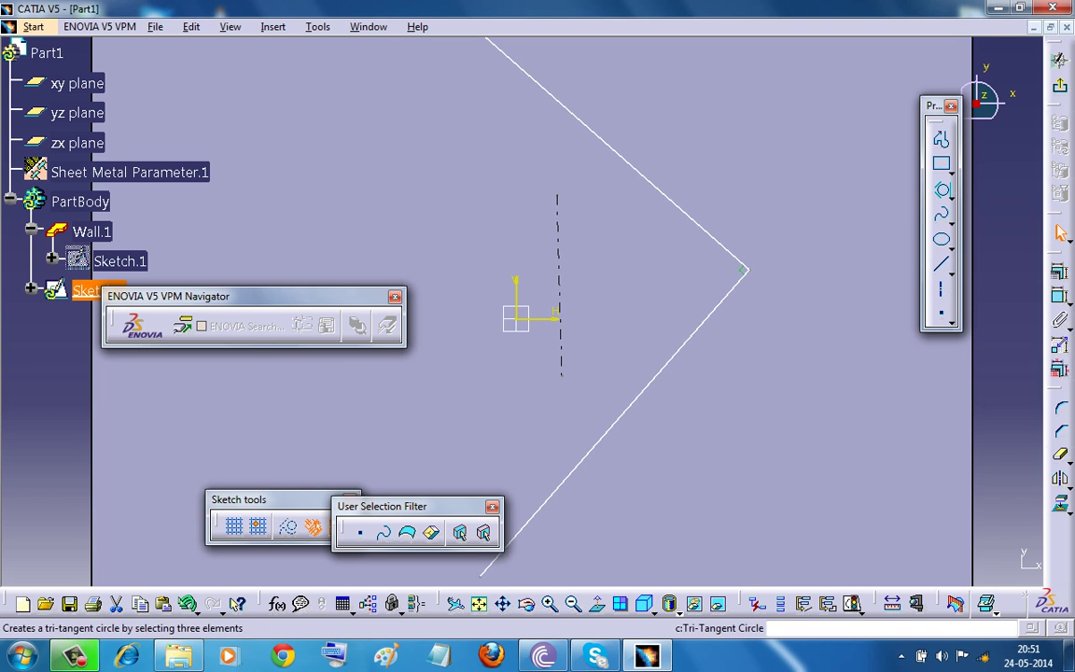
Draw a tri-tangent circle touching the axis and both profile lines near their shared corner
click(943, 189)
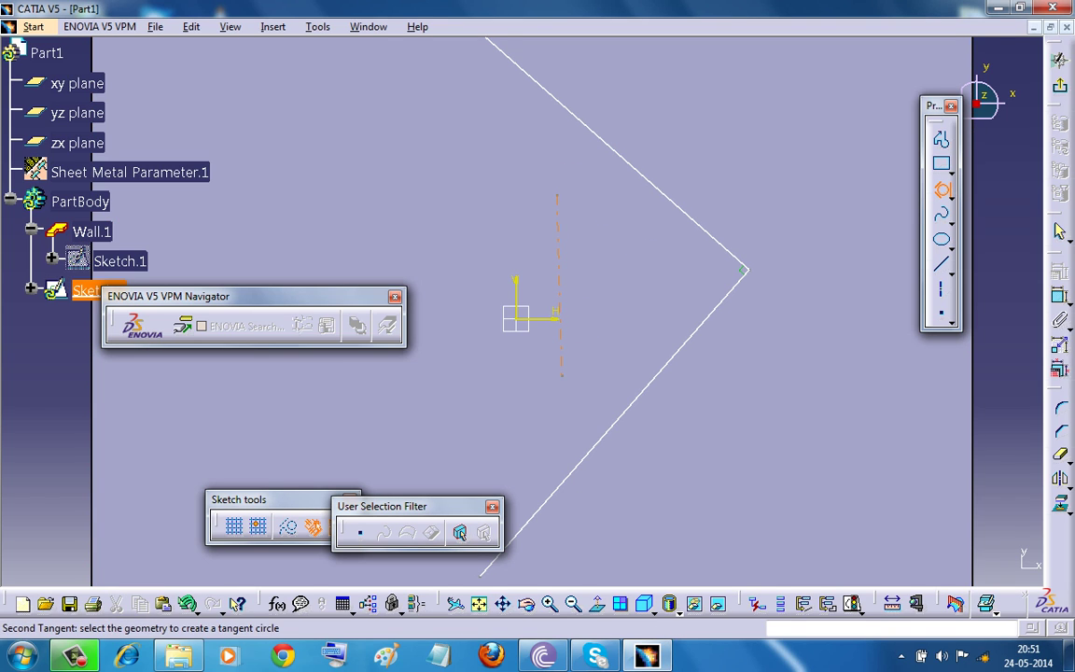
click(559, 281)
click(690, 218)
click(698, 329)
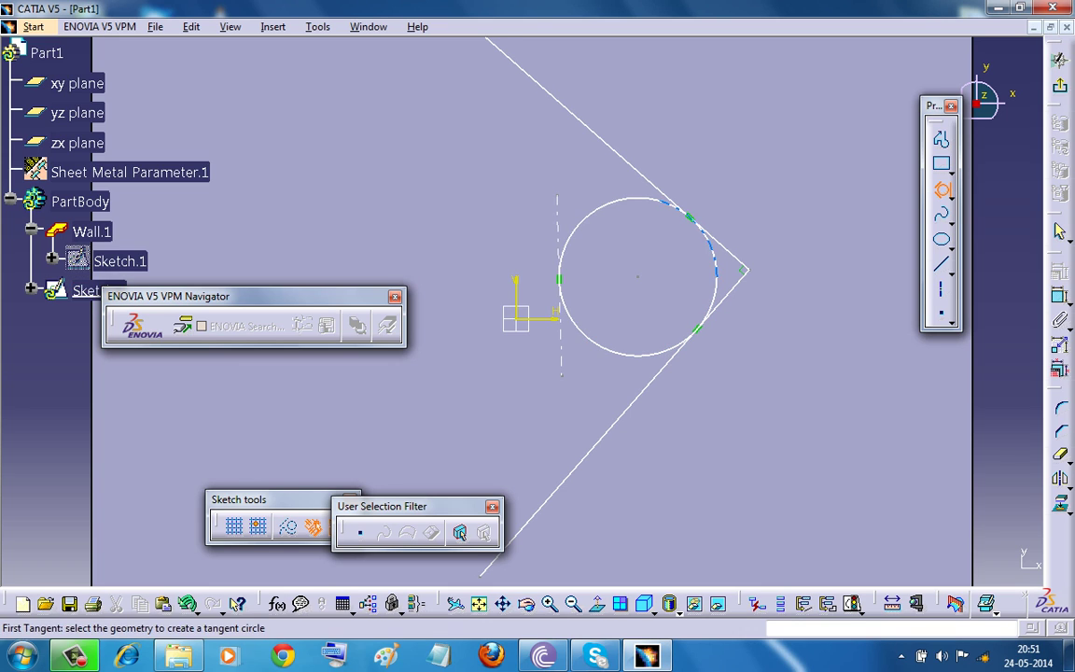
key(Escape)
Trim the lines and circle into one tangent-continuous profile with a rounded corner, and exit the sketch
click(1062, 456)
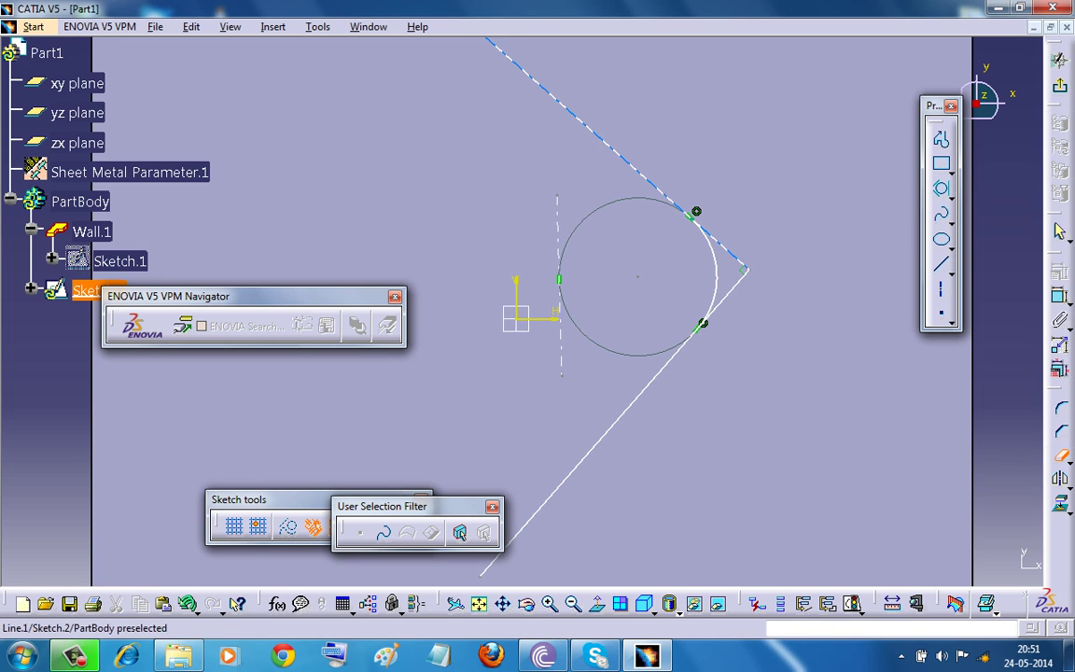
click(703, 323)
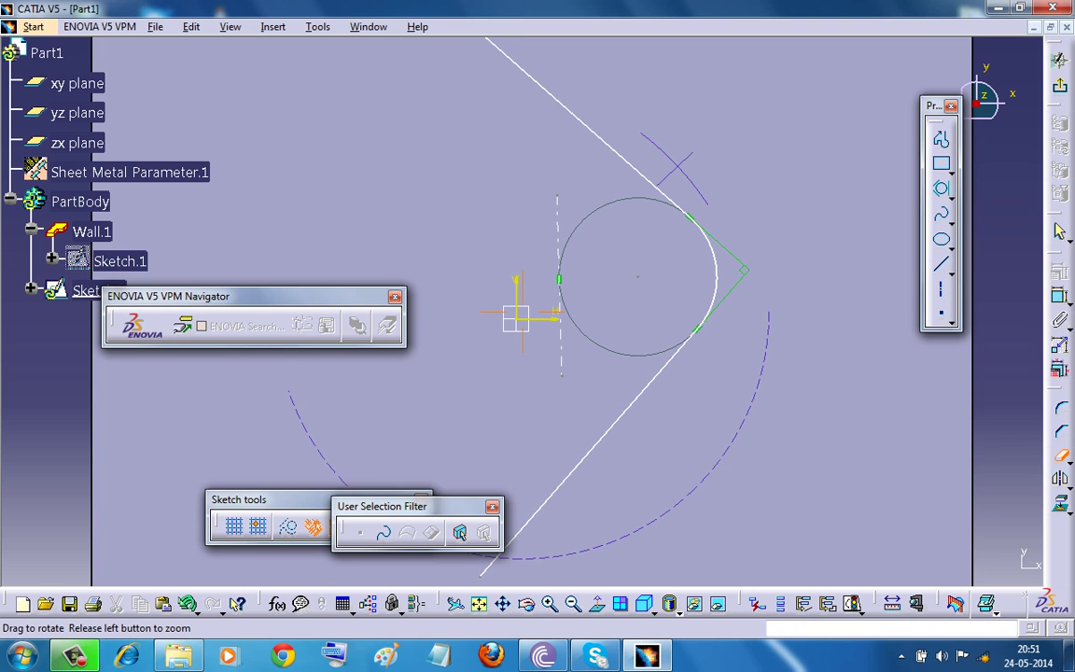
middle_drag(703, 323, 703, 402)
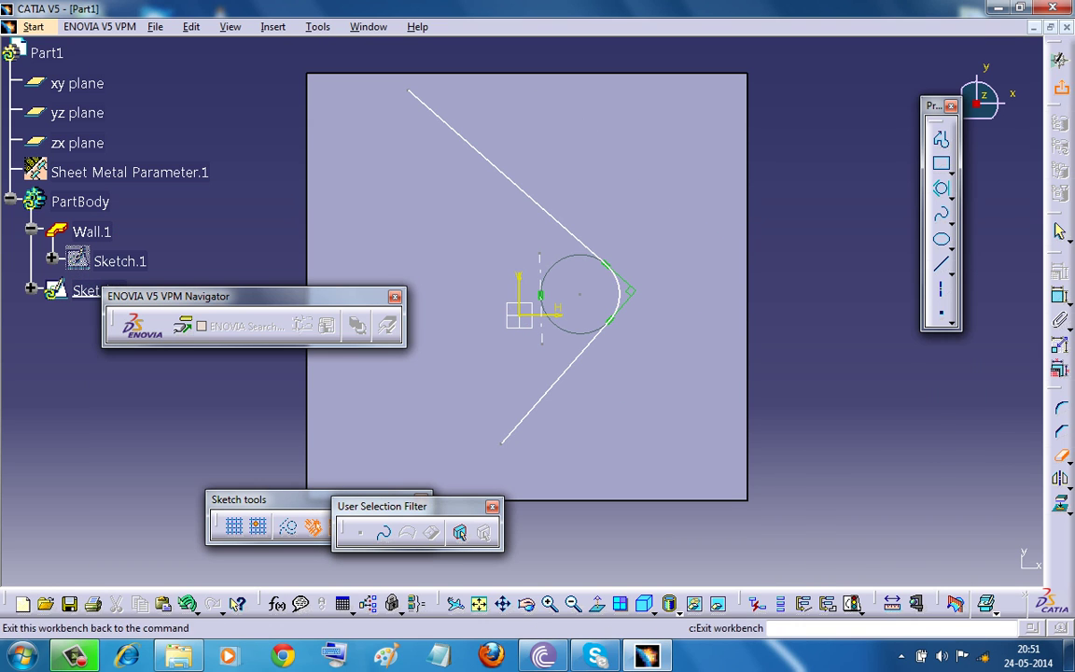
click(1061, 60)
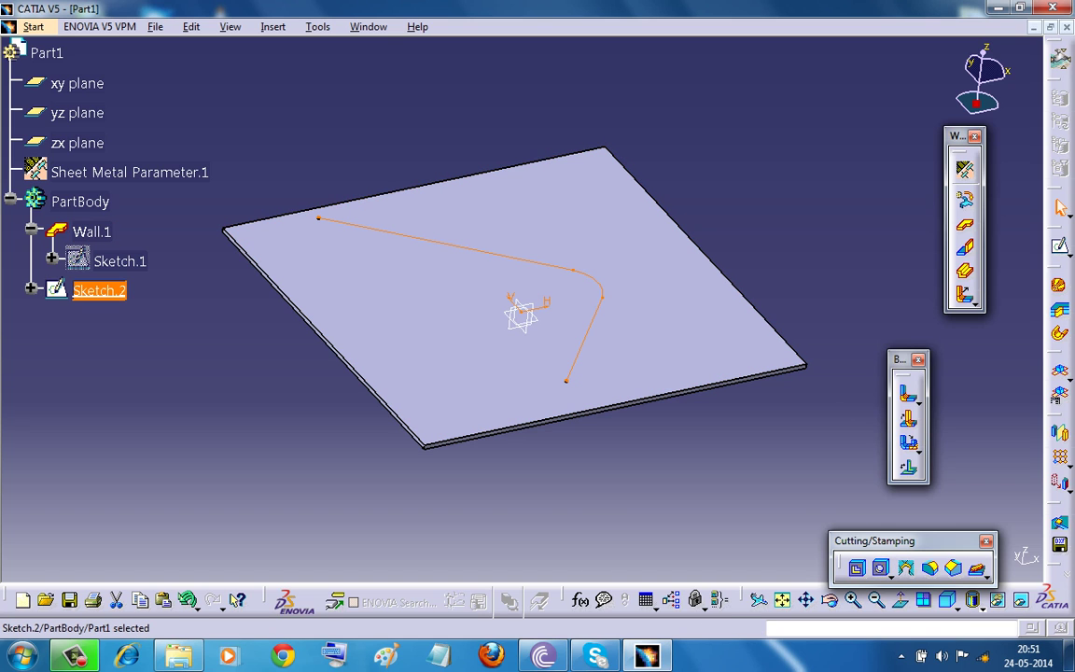
Create a Bead stamp from the rounded profile sketch with R1 3 mm, R2 3 mm, height 3 mm and radius R 2 mm
click(272, 26)
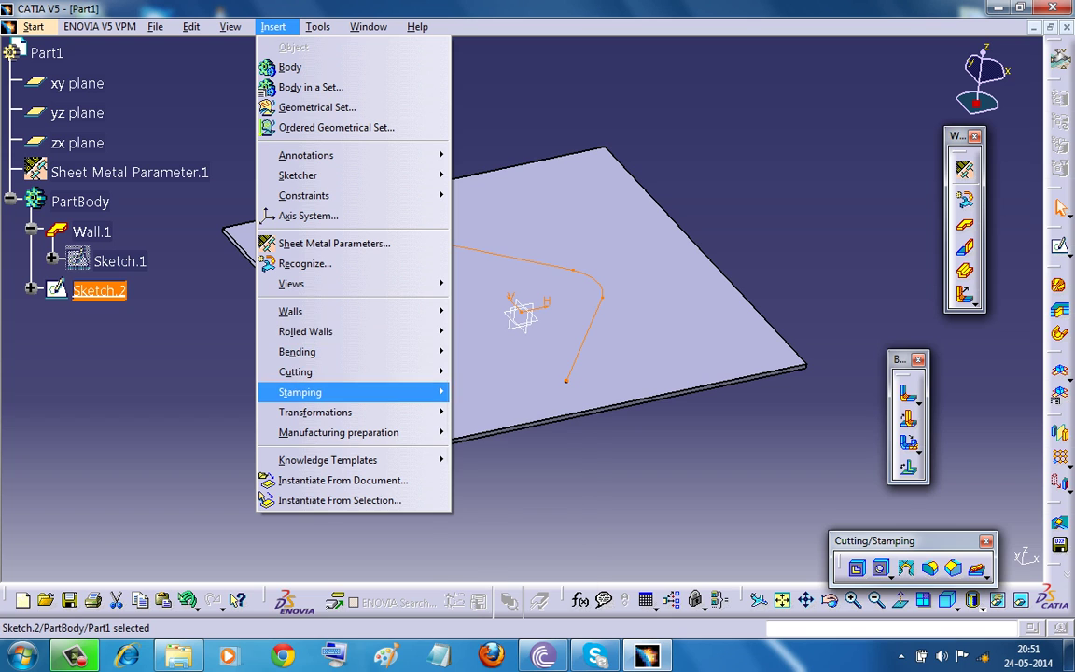
mouse_move(299, 392)
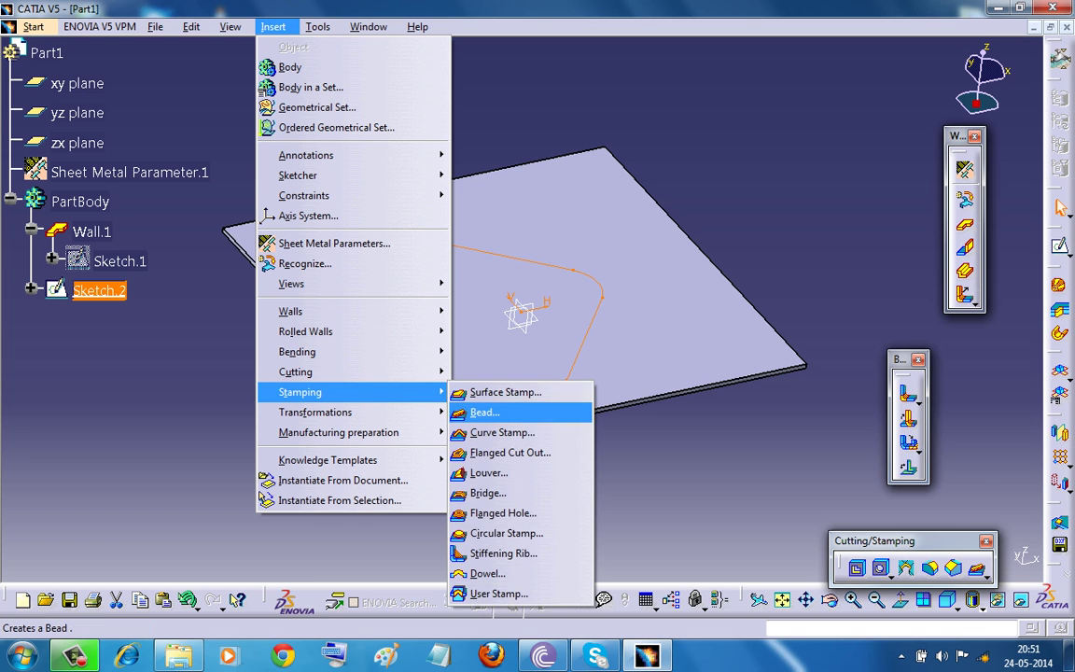
click(472, 412)
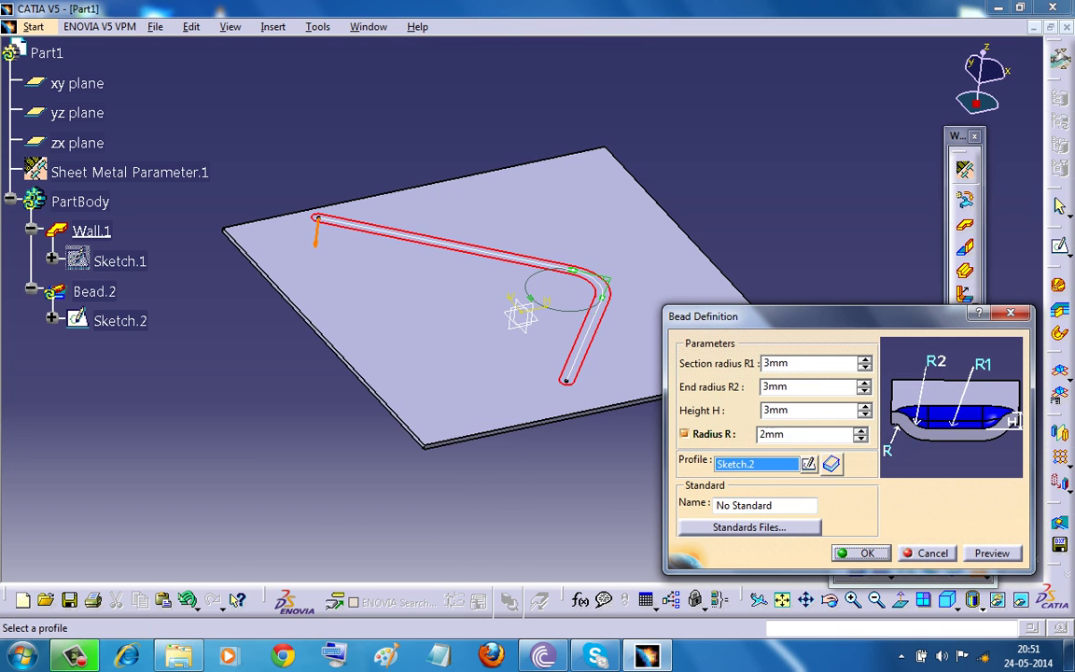
click(863, 554)
Examine the new bead's rounded corner and stamped shape up close and from other angles
middle_drag(520, 318, 519, 327)
middle_drag(640, 303, 581, 343)
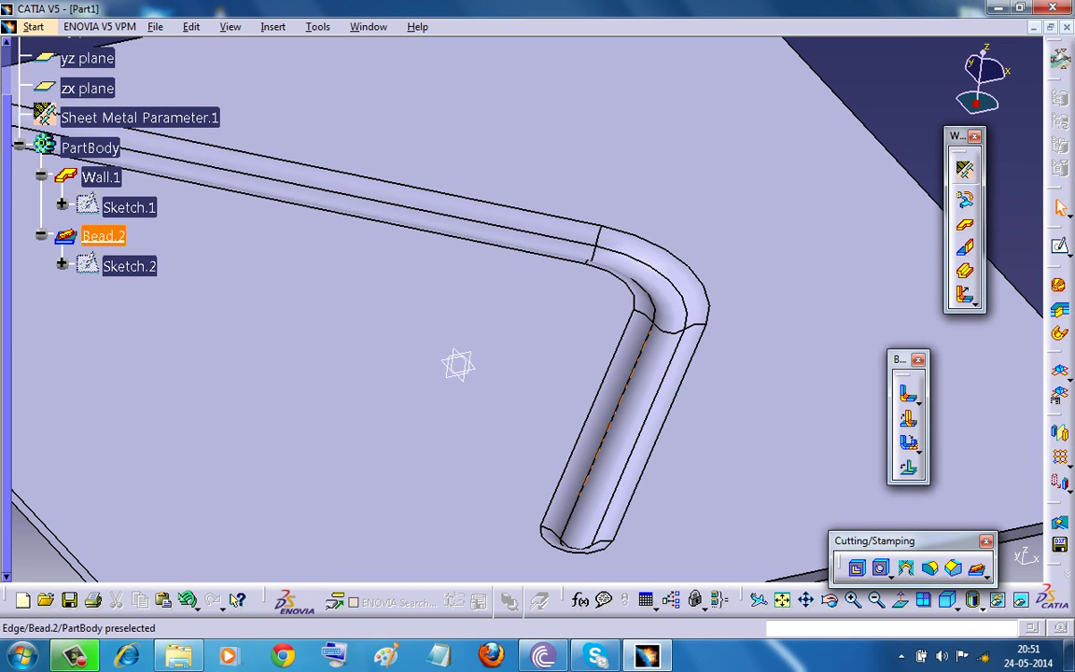
middle_drag(644, 352, 627, 309)
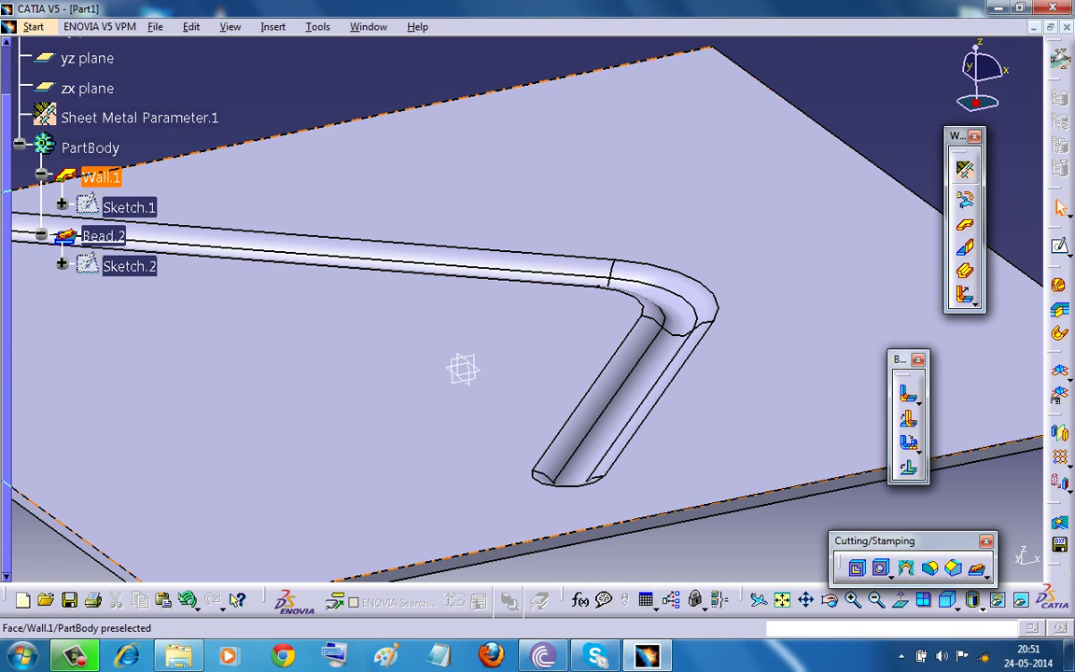
middle_drag(463, 369, 463, 368)
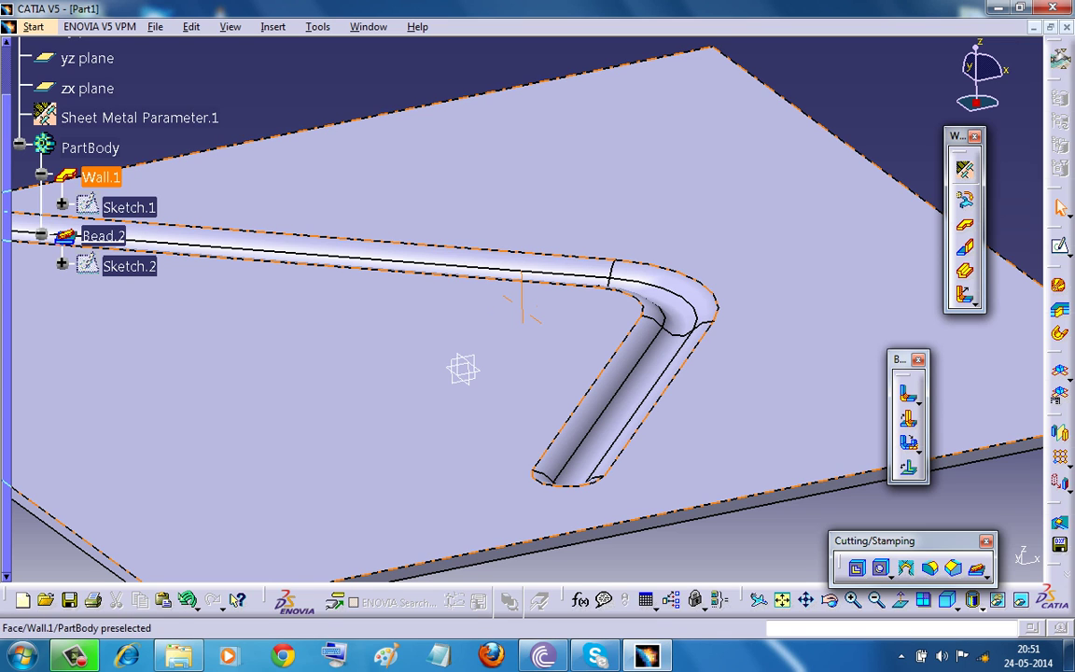
middle_drag(523, 280, 558, 418)
middle_drag(514, 380, 509, 375)
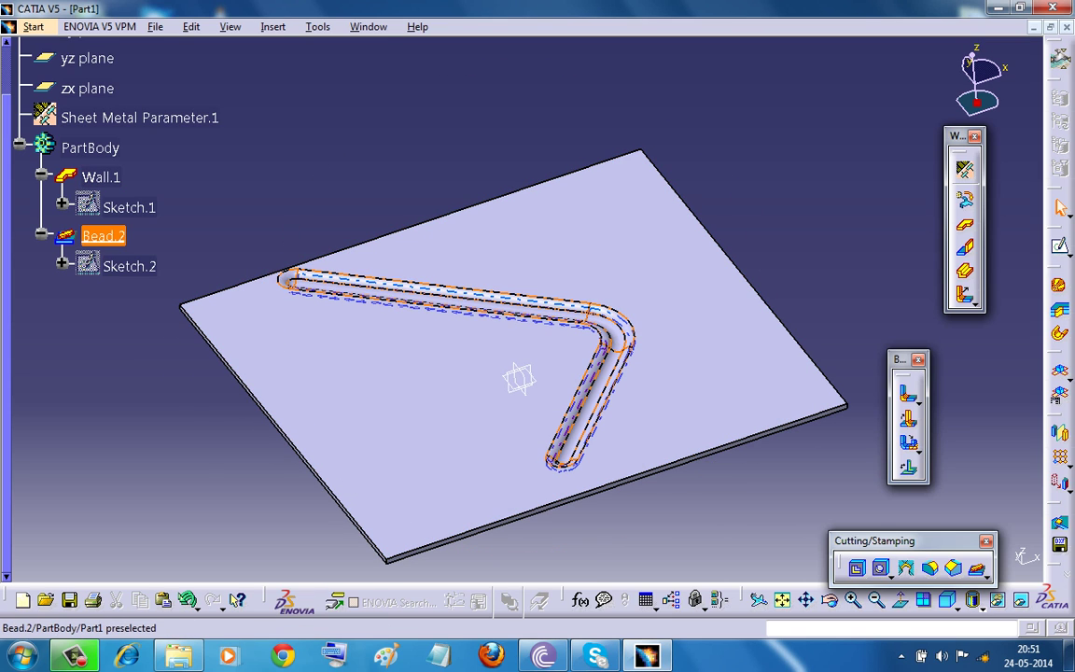
Delete the bead stamp from the wall while keeping its profile sketch
click(527, 278)
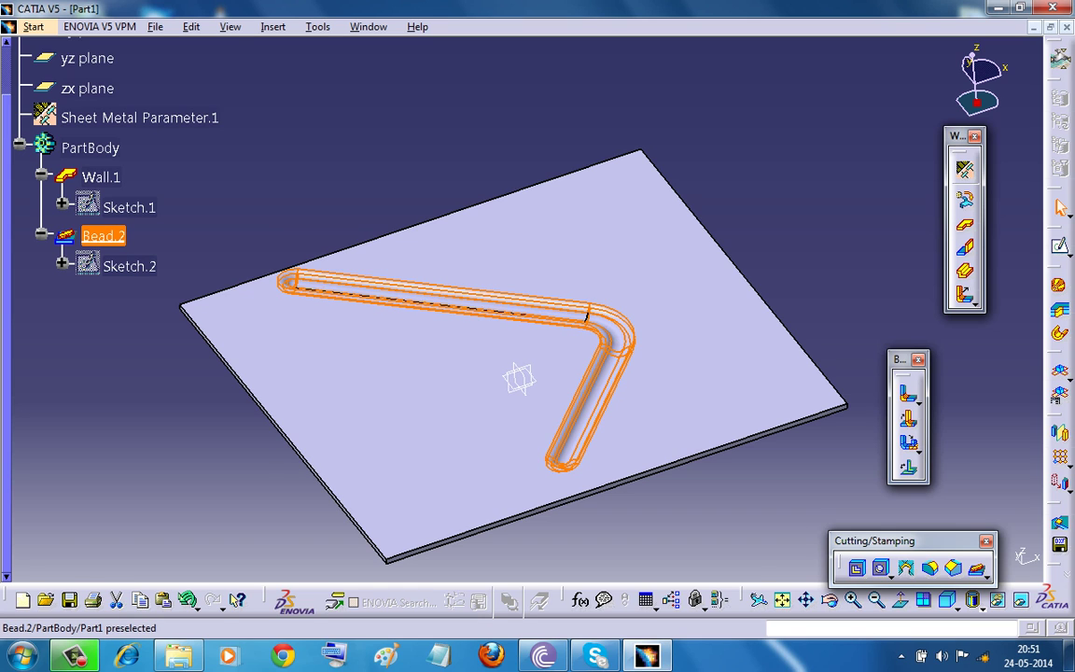
right_click(103, 236)
click(140, 473)
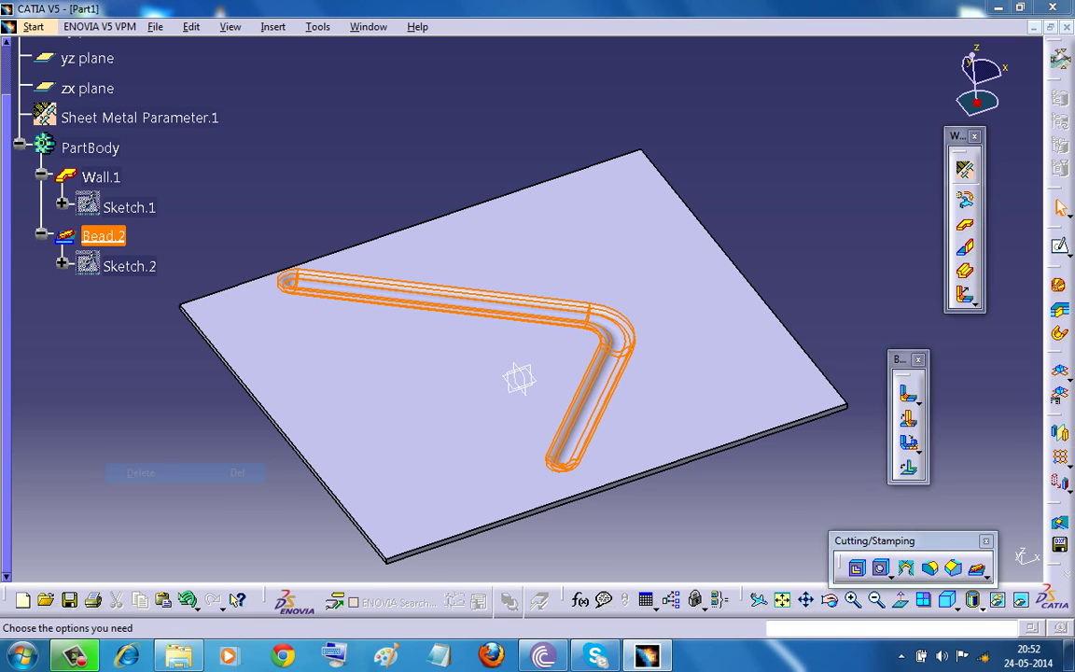
click(702, 475)
click(835, 497)
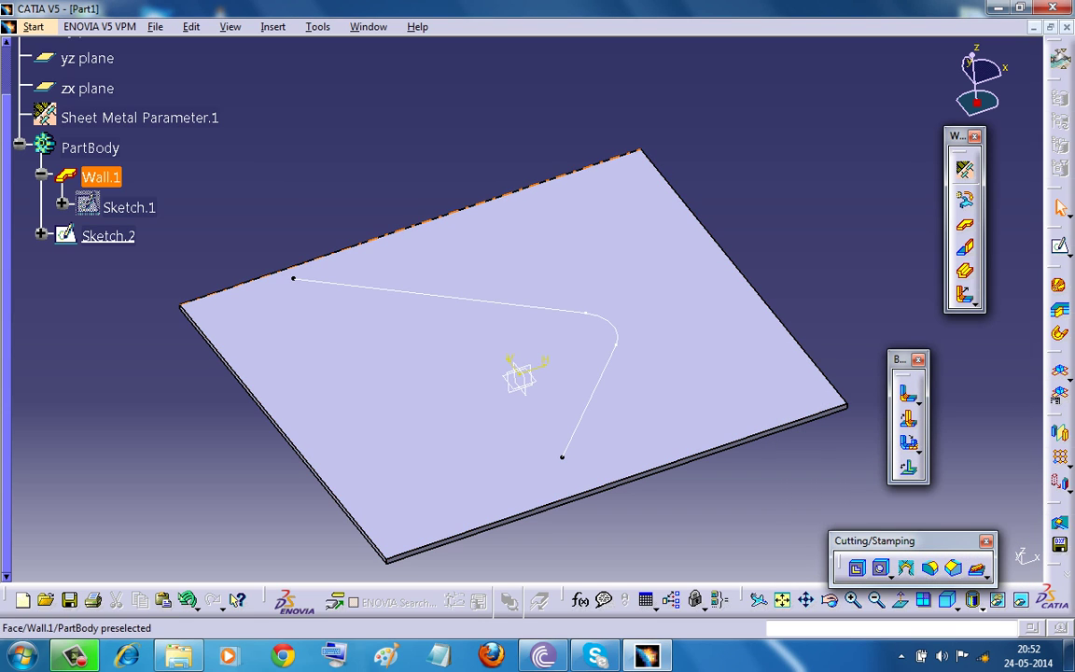
Edit the profile sketch and join its two open ends with a straight line about 145 mm long
double_click(108, 236)
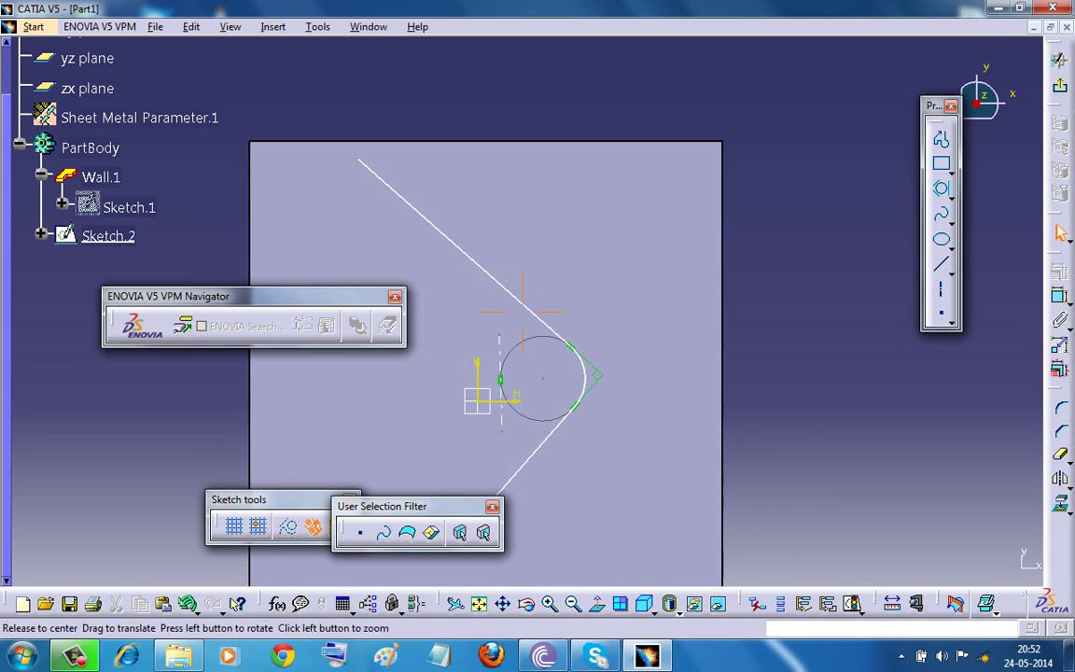
middle_drag(523, 311, 611, 288)
click(942, 265)
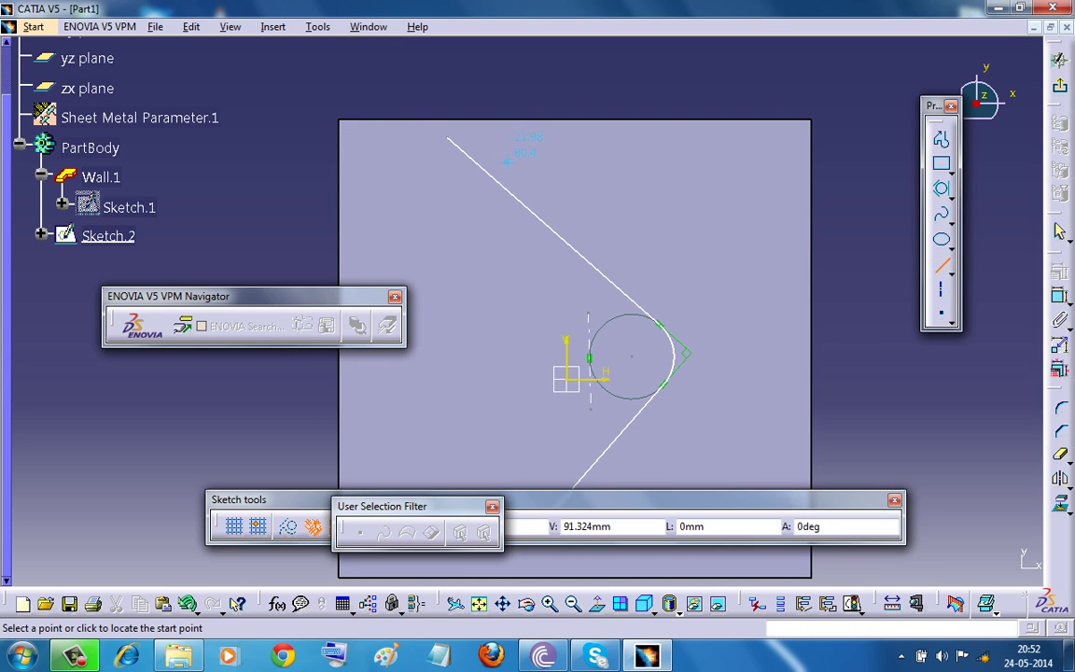
click(445, 135)
middle_drag(492, 390, 497, 296)
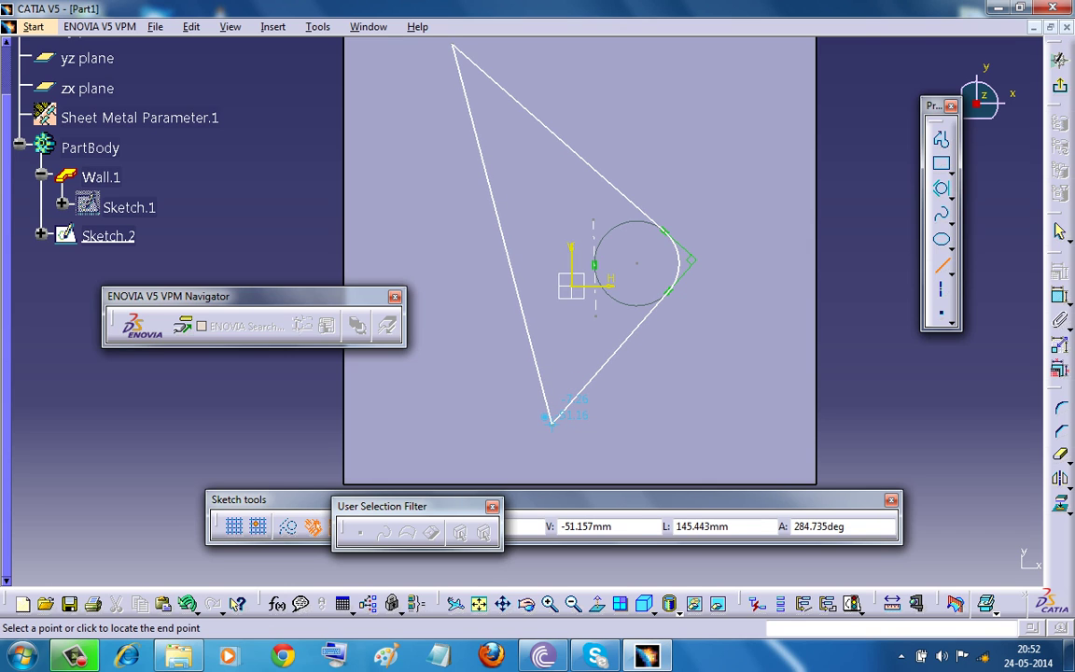
click(546, 418)
middle_drag(528, 242, 590, 352)
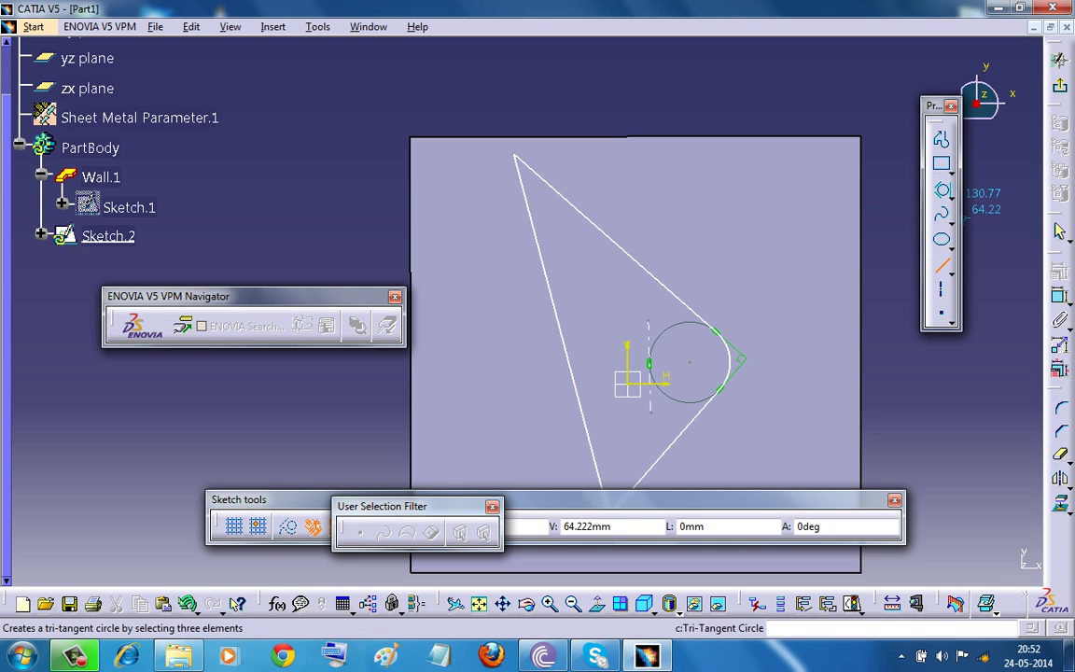
Draw two slanted axis lines in the sketch, one cutting across each sharp corner of the closed profile
click(941, 289)
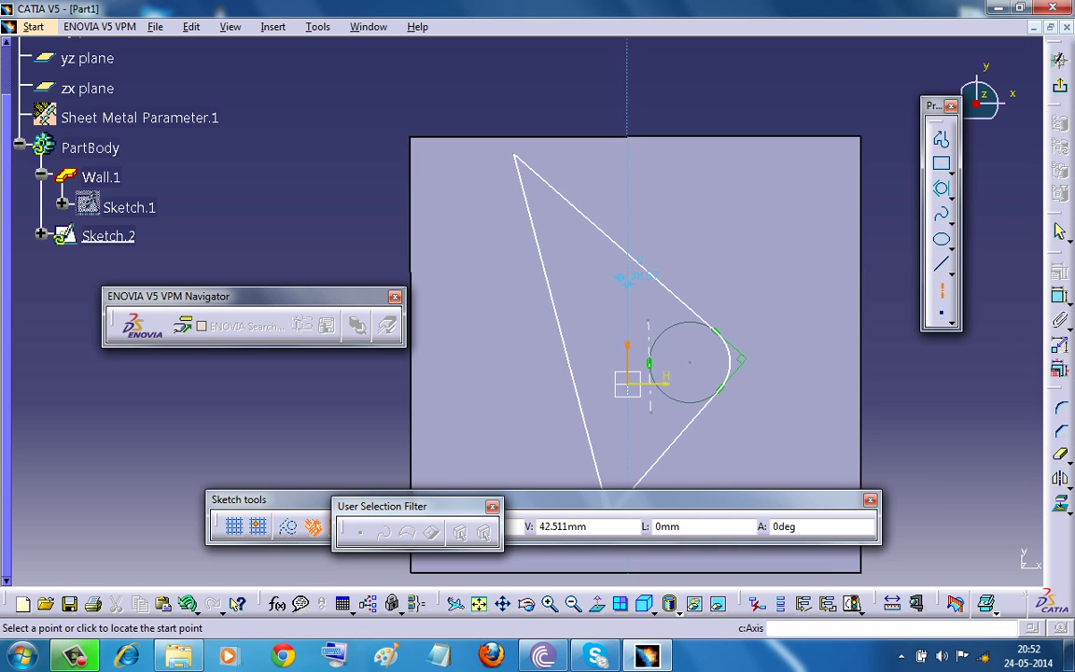
click(520, 315)
click(672, 197)
click(546, 400)
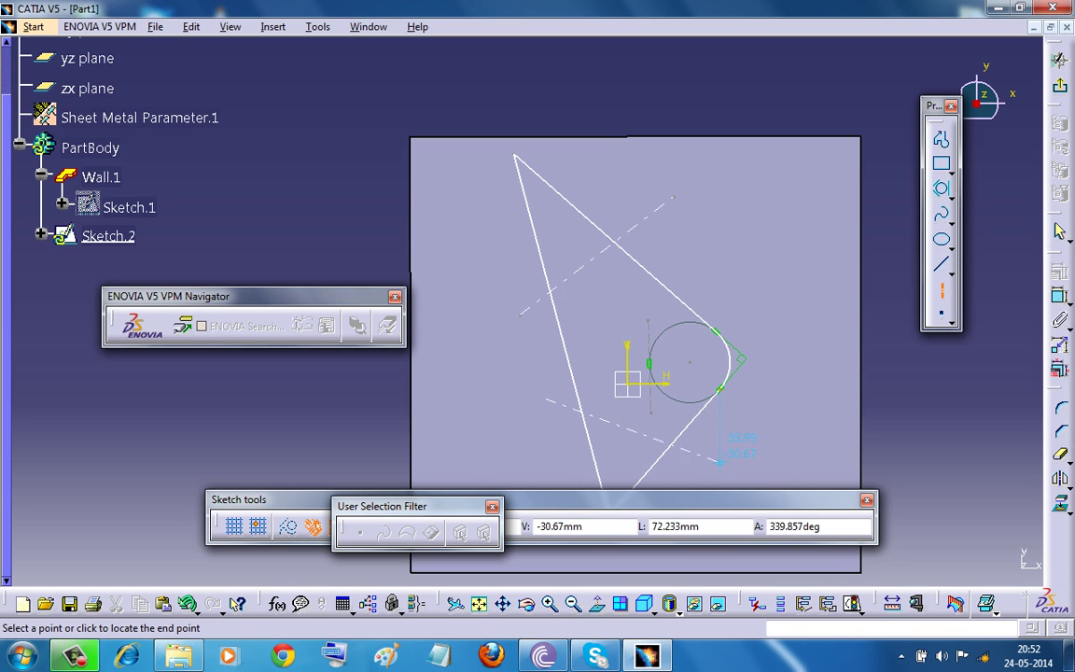
click(752, 446)
mouse_move(660, 267)
middle_down()
mouse_move(705, 256)
mouse_move(818, 268)
mouse_move(818, 211)
mouse_move(763, 277)
mouse_move(728, 288)
middle_up()
click(817, 267)
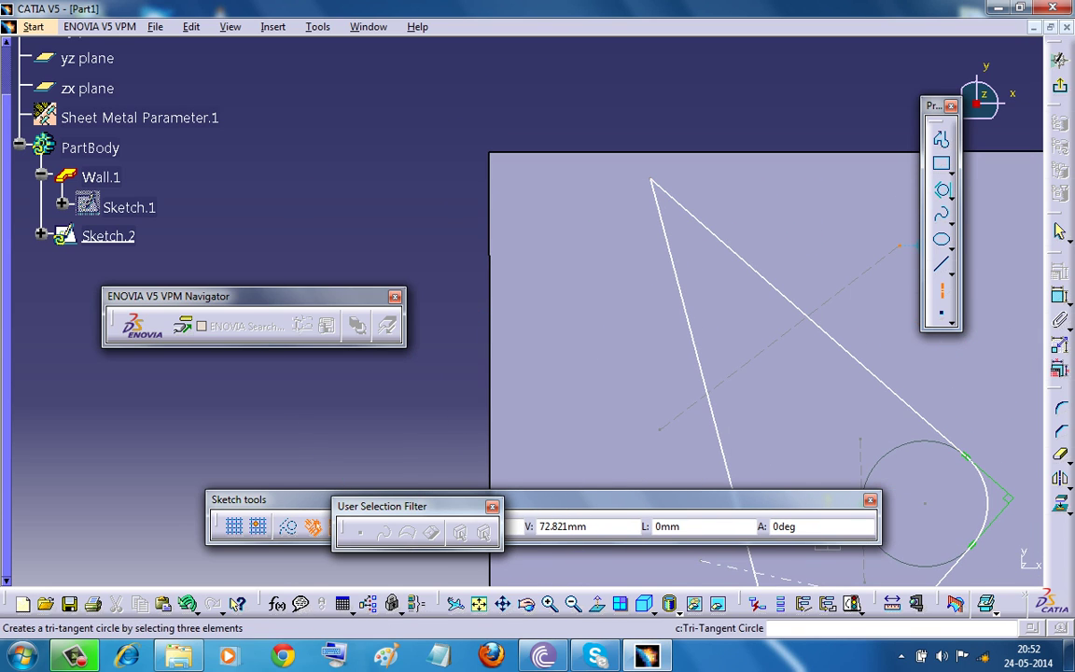
Draw a tri-tangent circle in each sharp corner, touching the two adjoining profile lines and the axis crossing them
click(941, 189)
click(682, 304)
click(771, 283)
click(756, 356)
middle_drag(779, 523, 715, 379)
middle_drag(737, 438, 734, 326)
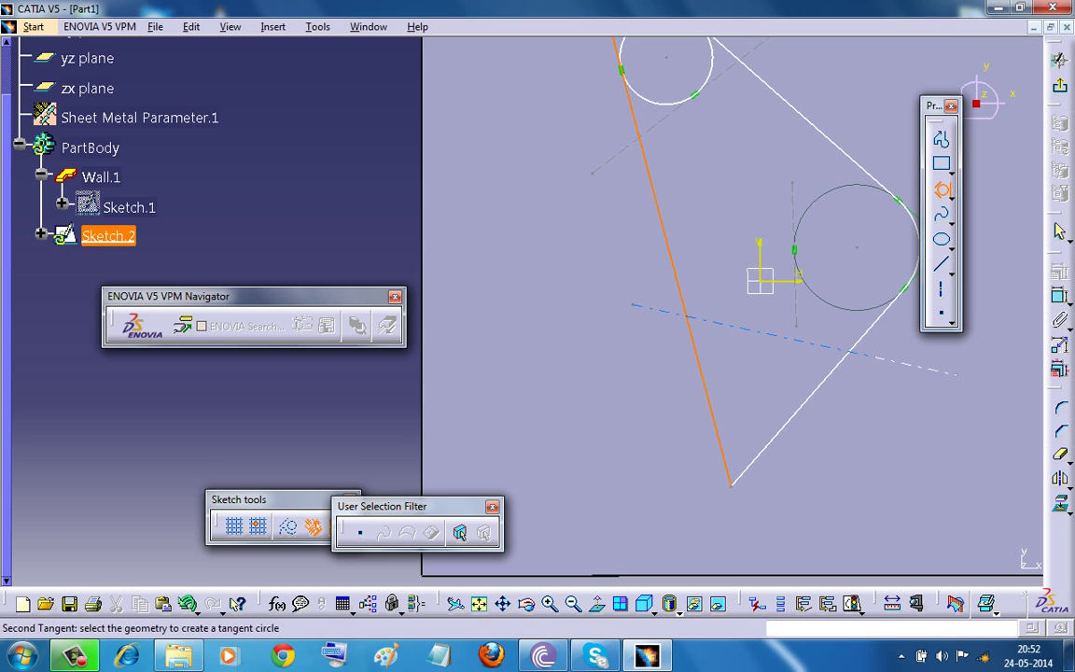
click(794, 415)
middle_drag(793, 416, 802, 523)
click(942, 190)
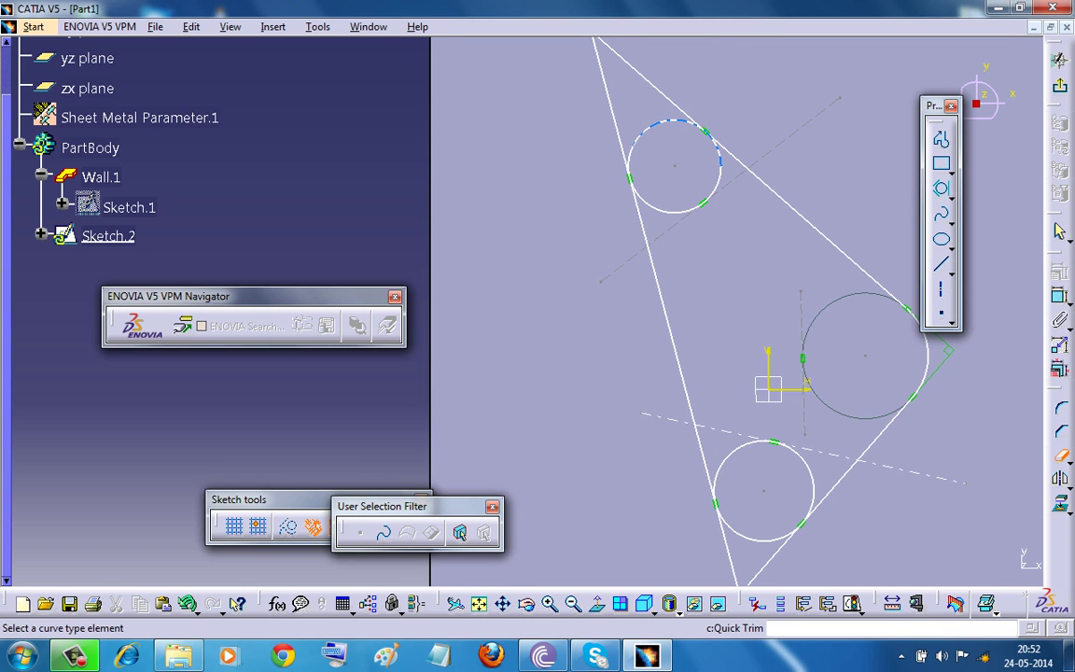
Quick-trim the corner lines and inner arcs to leave a closed profile with three rounded corners, and exit the sketch
click(644, 78)
click(607, 88)
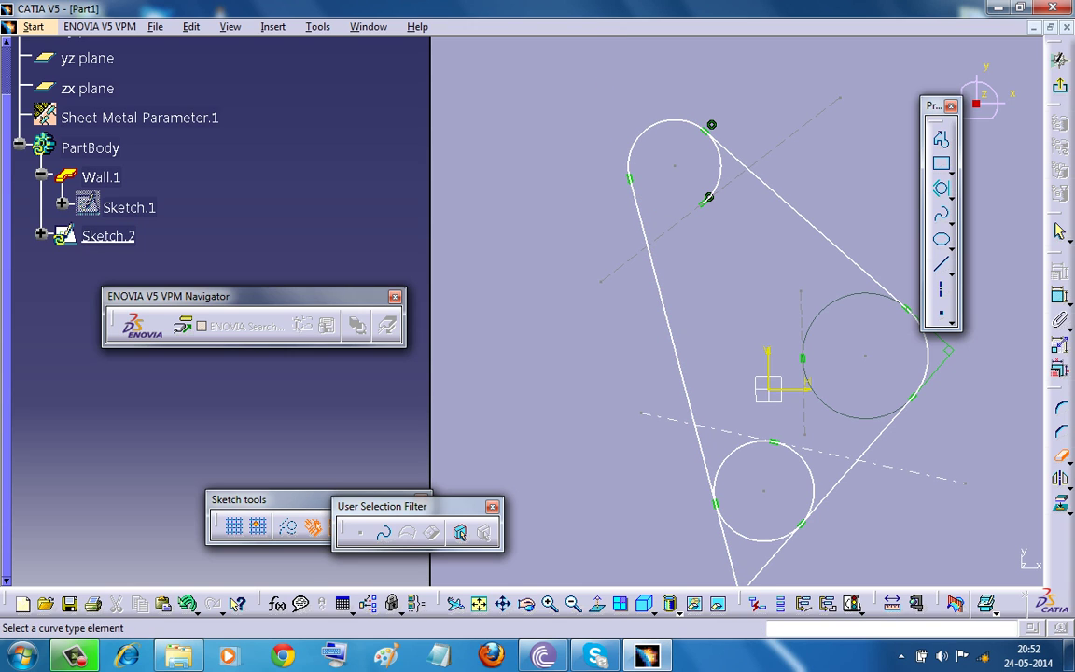
click(731, 564)
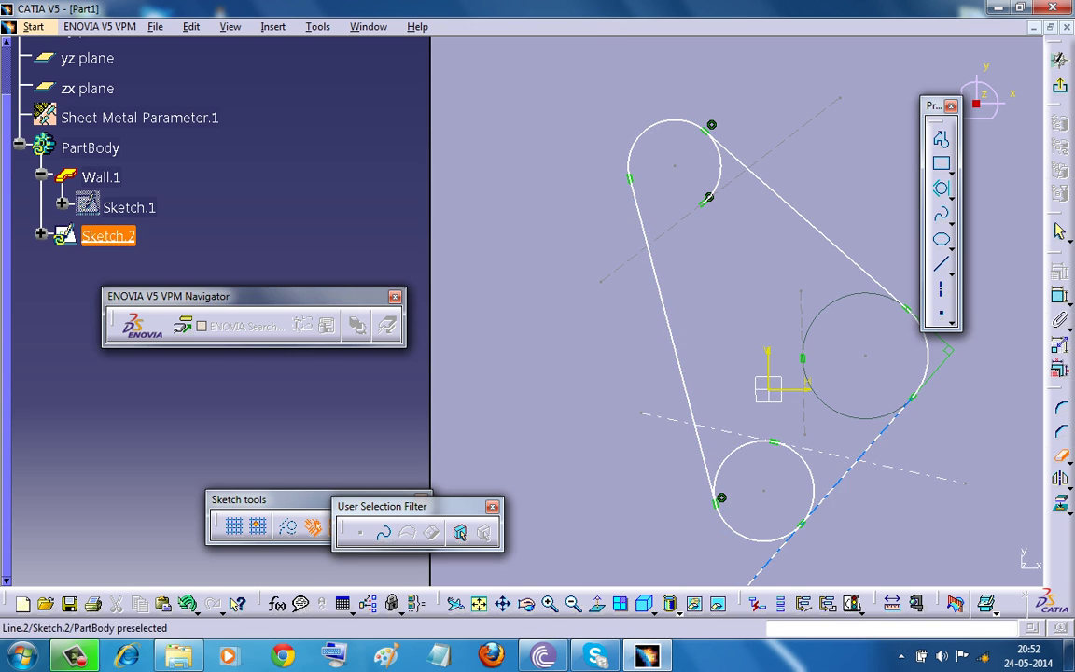
click(768, 563)
click(770, 559)
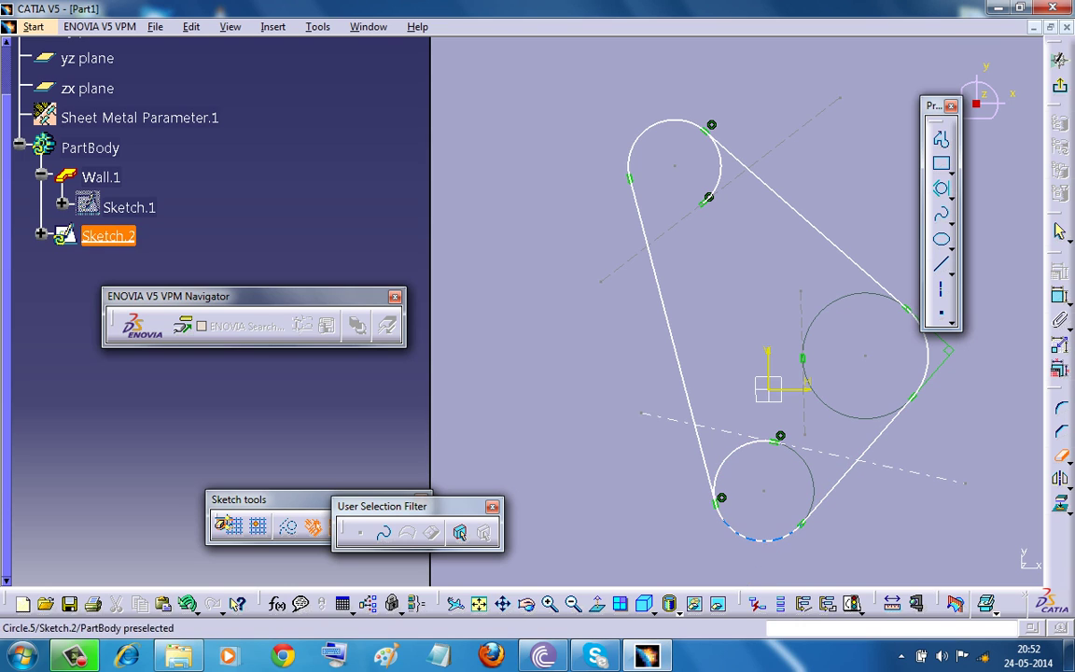
click(727, 458)
click(720, 173)
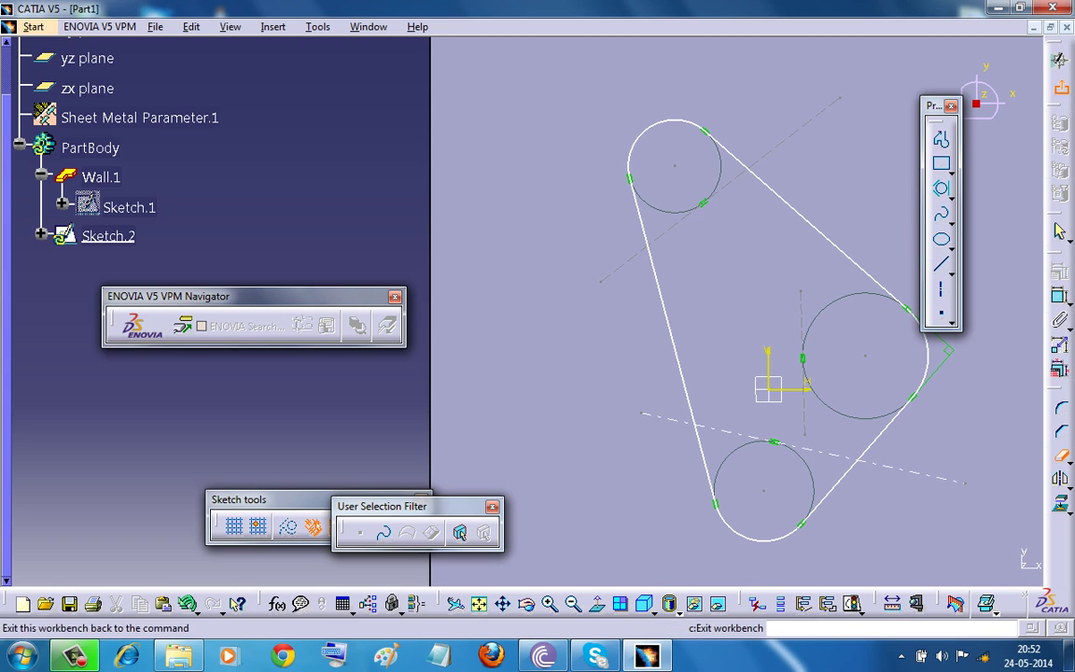
click(1060, 85)
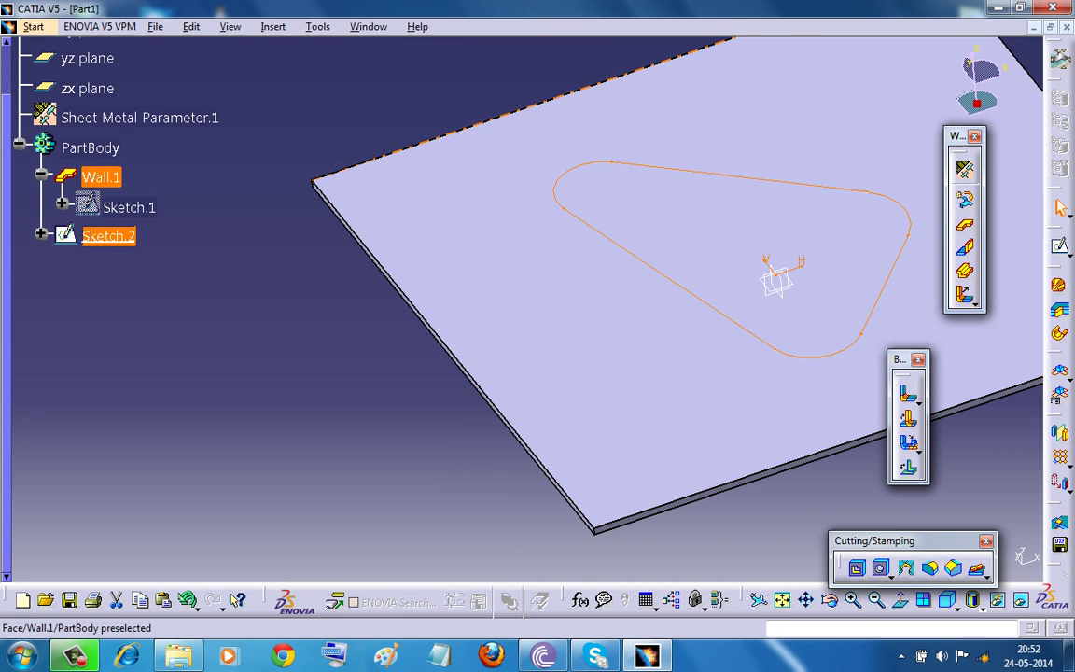
Try to create a Bead from the closed rounded profile with R1, R2 and height 3 mm and radius R 2 mm
middle_drag(686, 226, 523, 312)
click(466, 122)
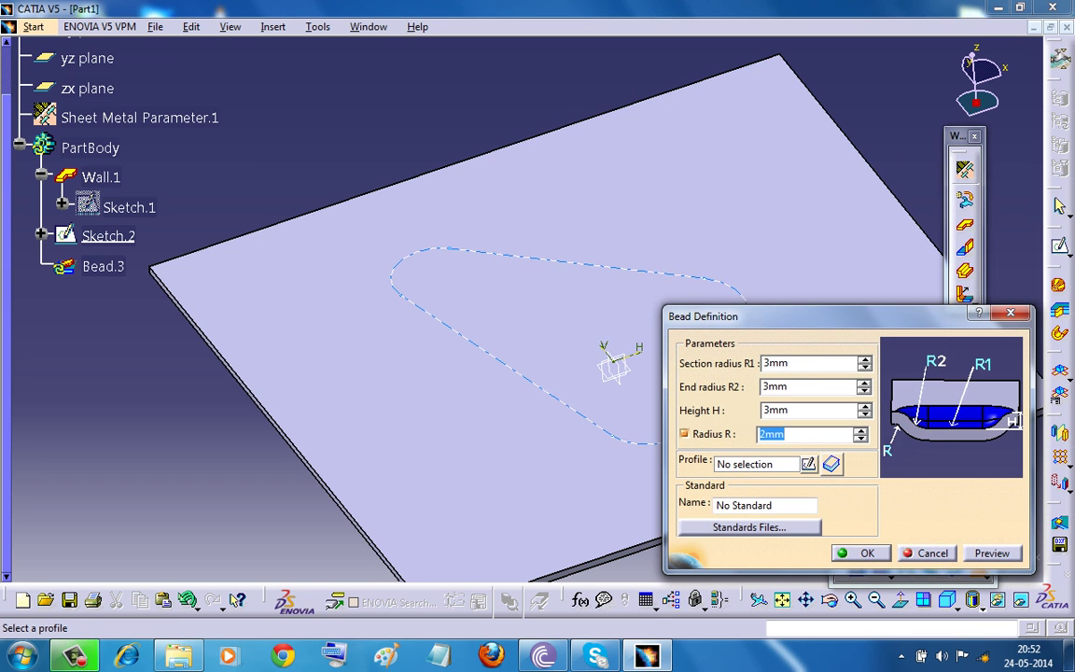
click(107, 236)
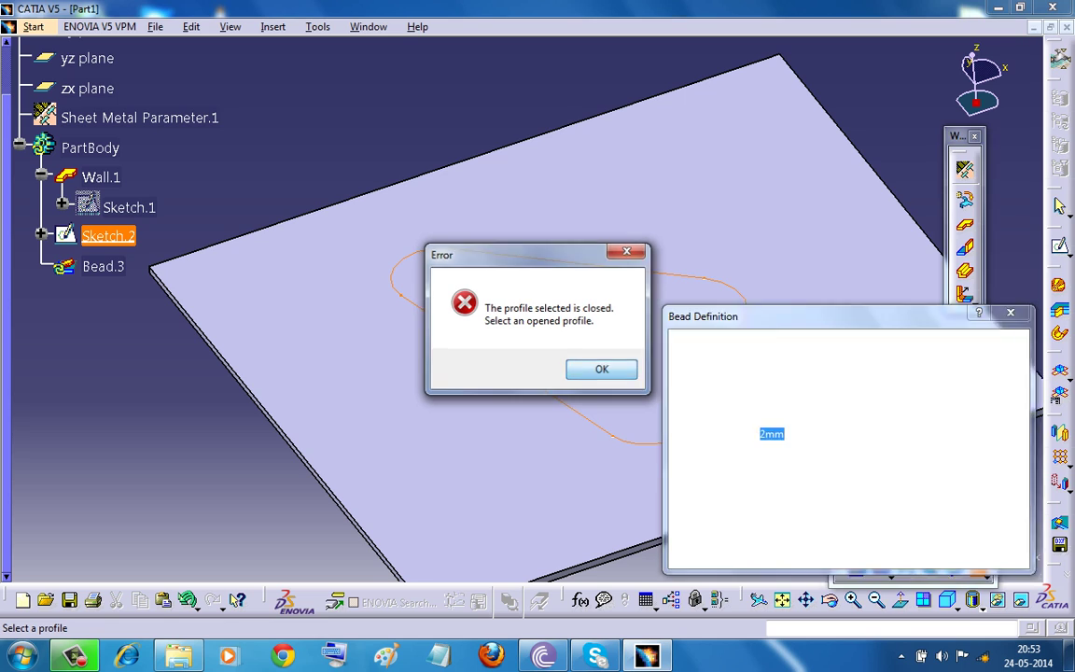
key(Return)
click(927, 553)
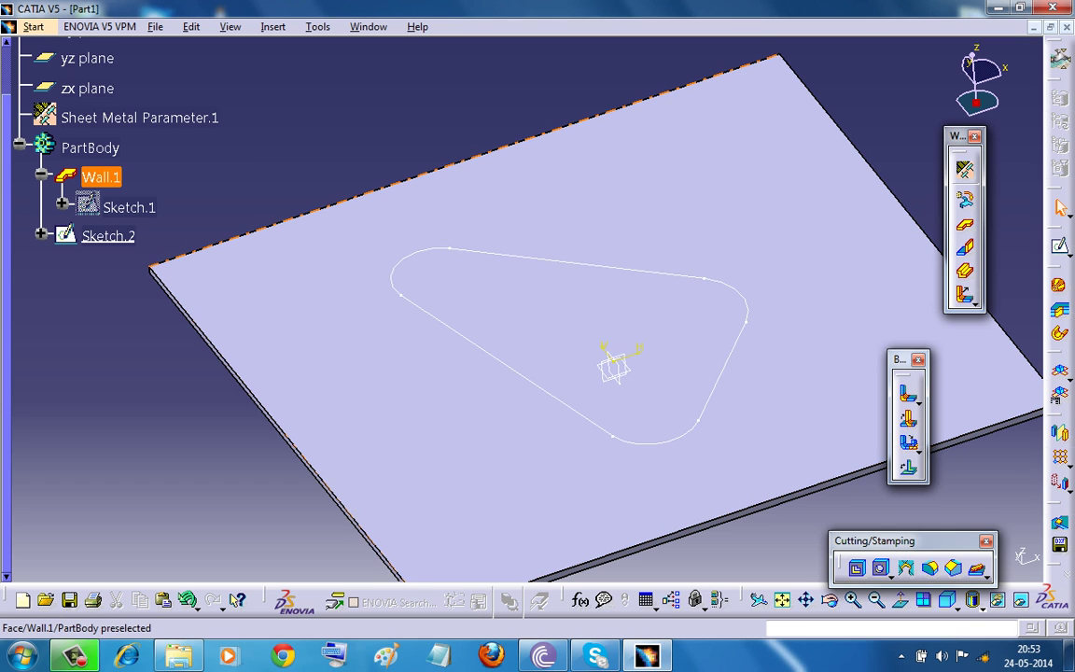
Reopen the profile sketch, delete the long straight closing line to make the profile open, and exit the sketch
double_click(107, 236)
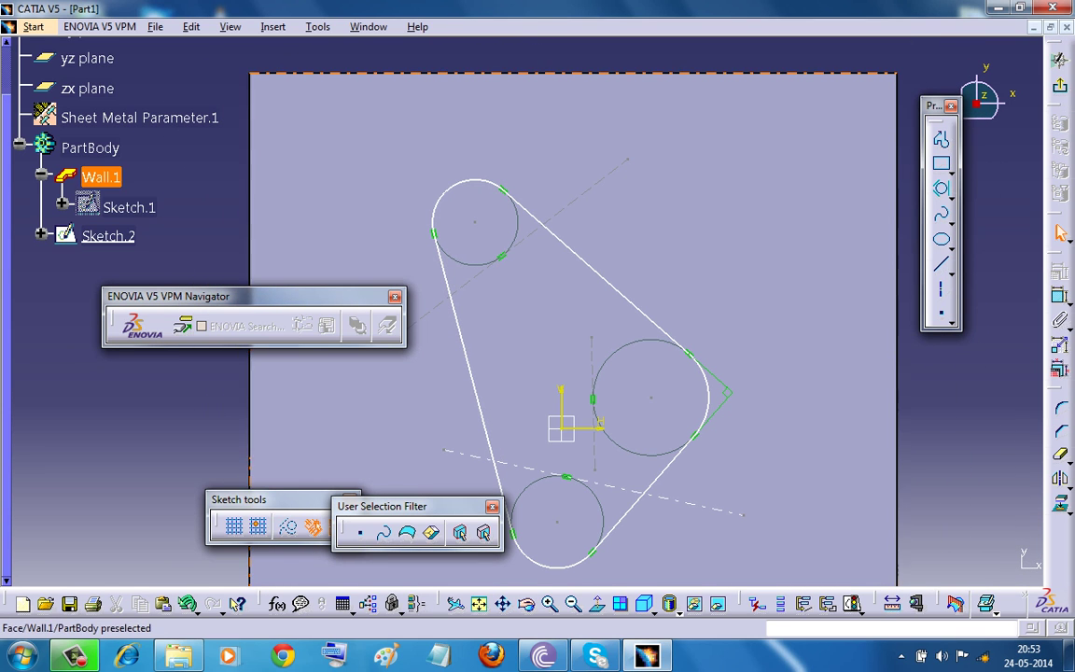
click(473, 385)
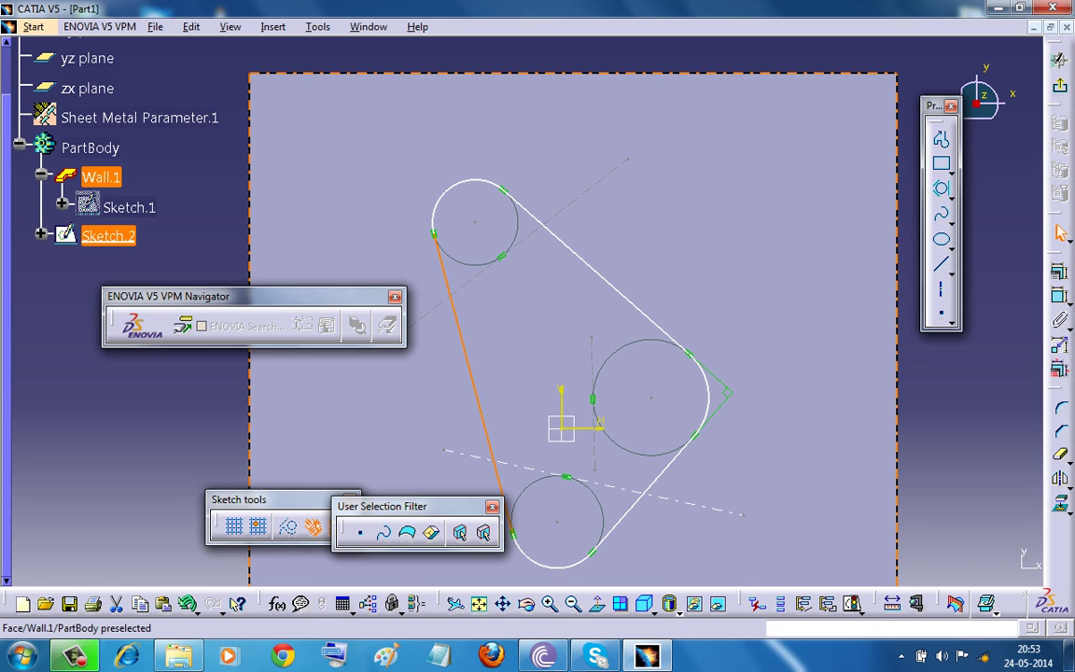
key(Delete)
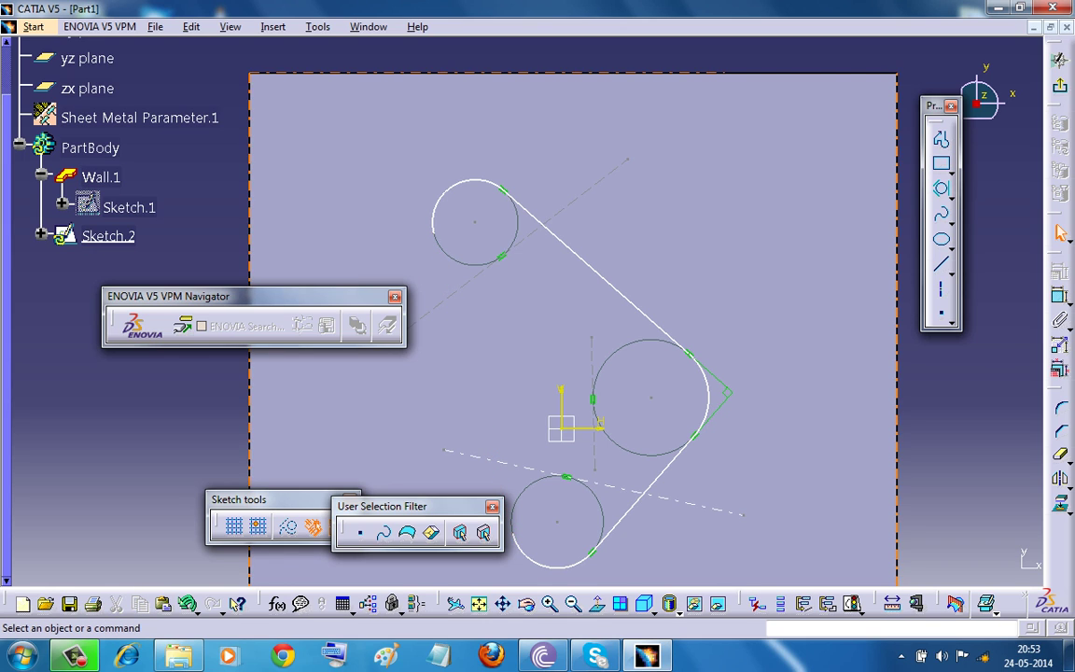
click(1060, 86)
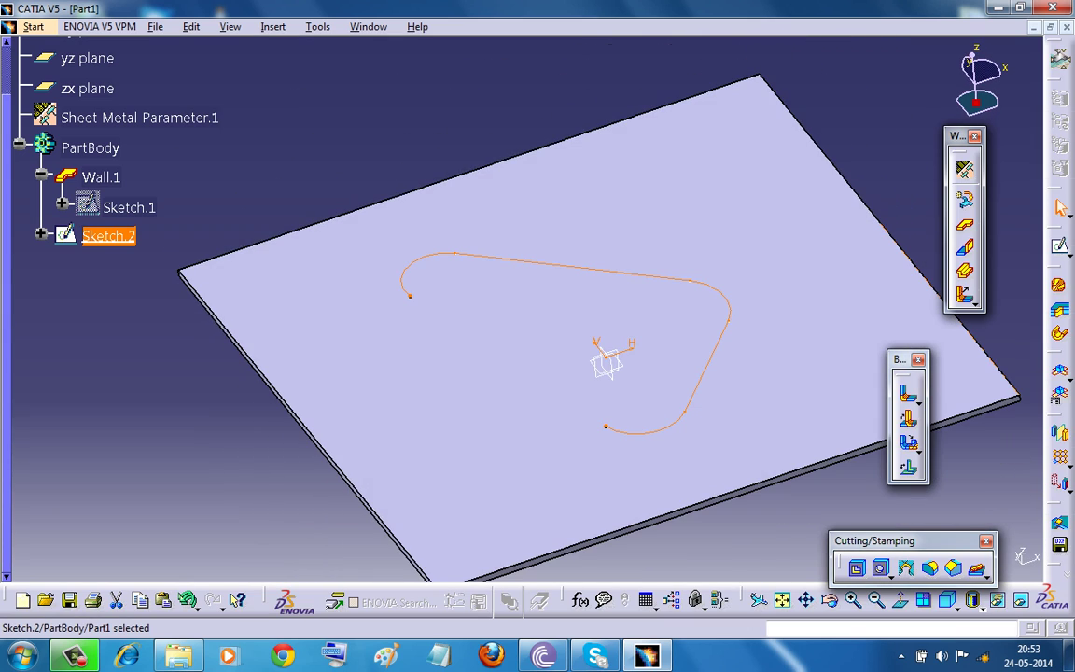
Create a Bead from the opened profile with R1 3 mm, R2 3 mm, height 3 mm and radius R 2 mm
click(977, 568)
click(862, 553)
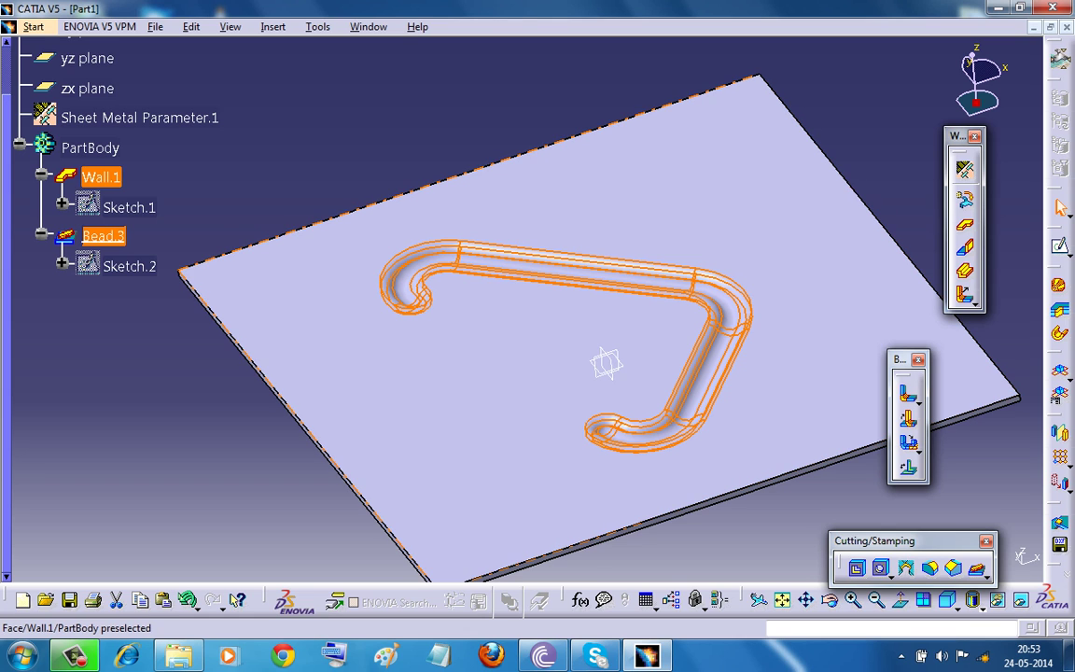
middle_click(553, 279)
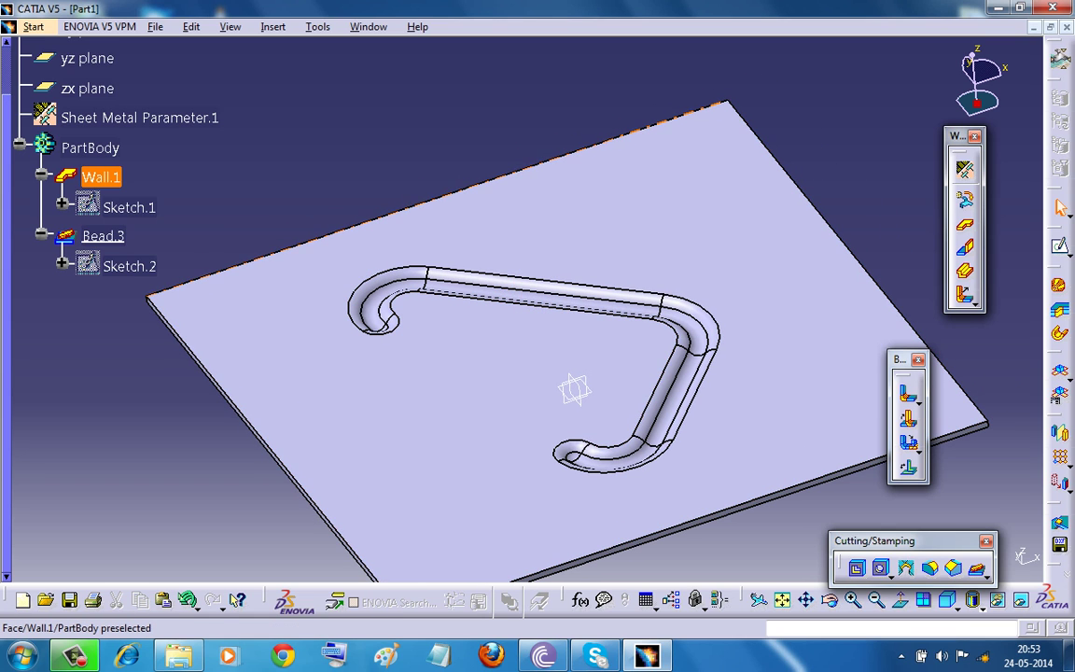
middle_drag(568, 382, 546, 424)
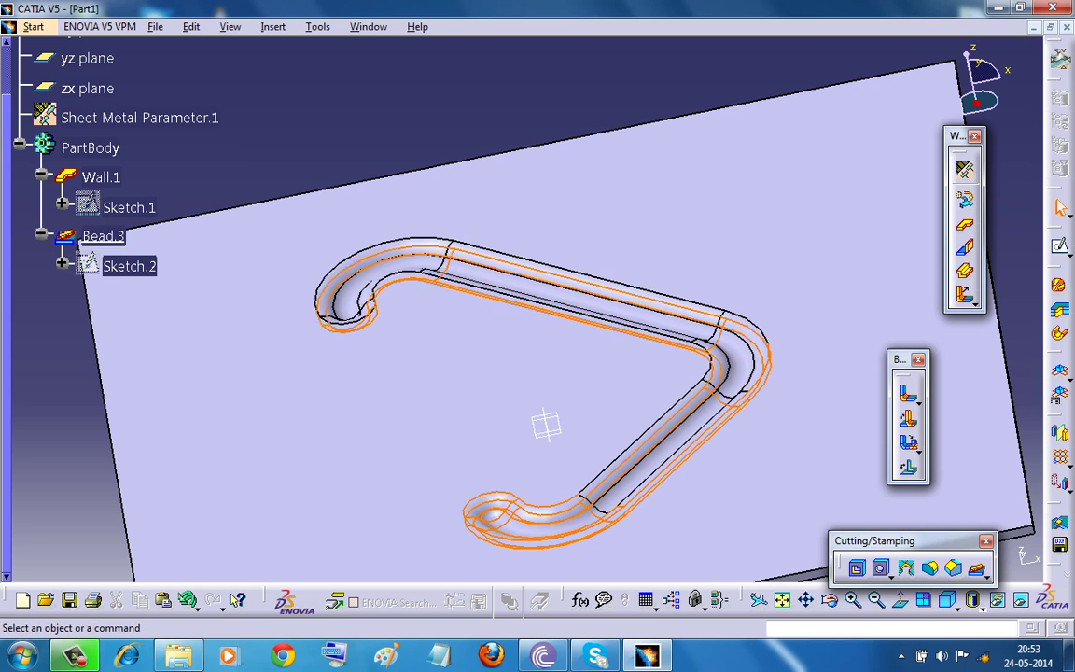
Open the bead's definition, preview it, and examine its radius R blend along the corner and from the underside
click(102, 236)
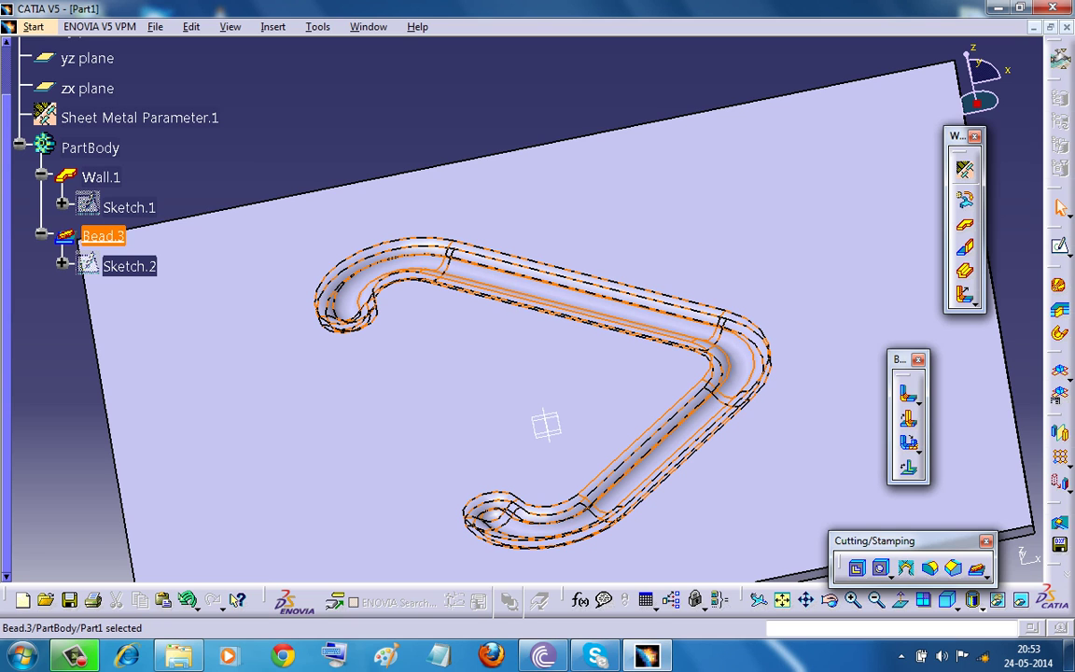
double_click(80, 241)
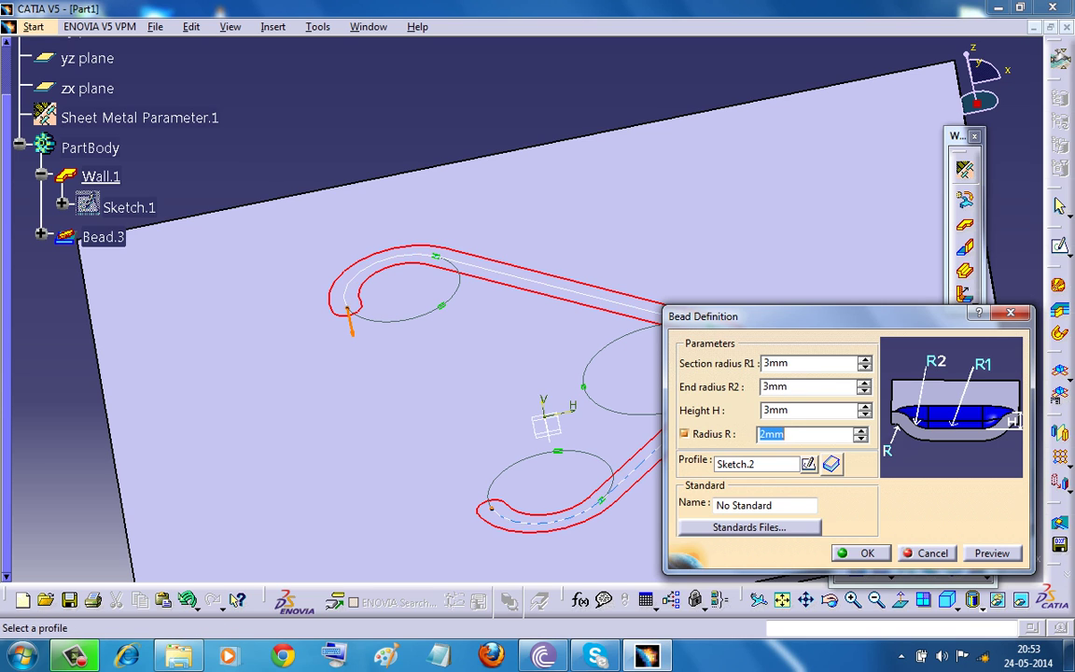
middle_drag(543, 412, 467, 371)
click(992, 553)
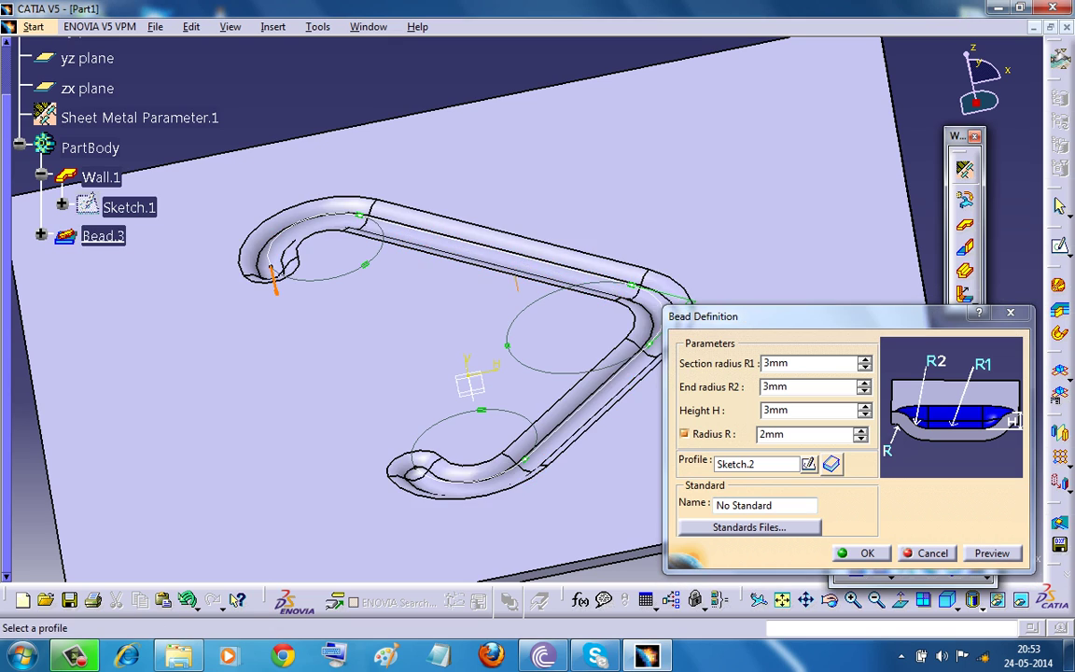
mouse_move(556, 394)
middle_down()
mouse_move(484, 415)
mouse_move(483, 315)
middle_up()
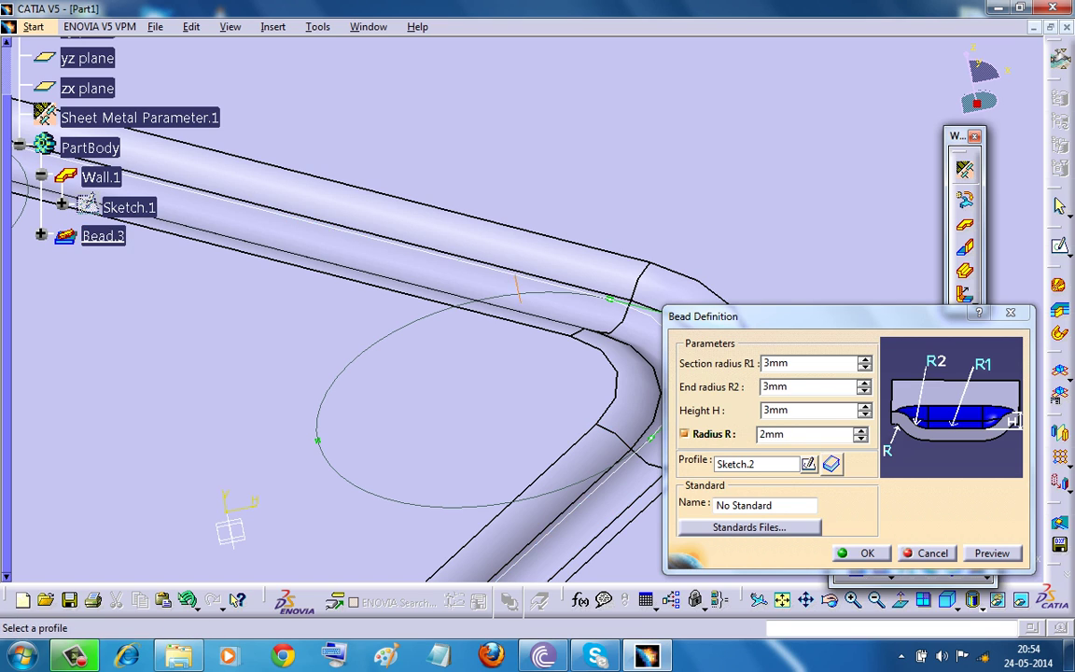
middle_drag(541, 467, 539, 317)
middle_drag(504, 504, 621, 276)
middle_drag(335, 516, 605, 252)
middle_drag(484, 213, 333, 488)
middle_drag(430, 390, 407, 333)
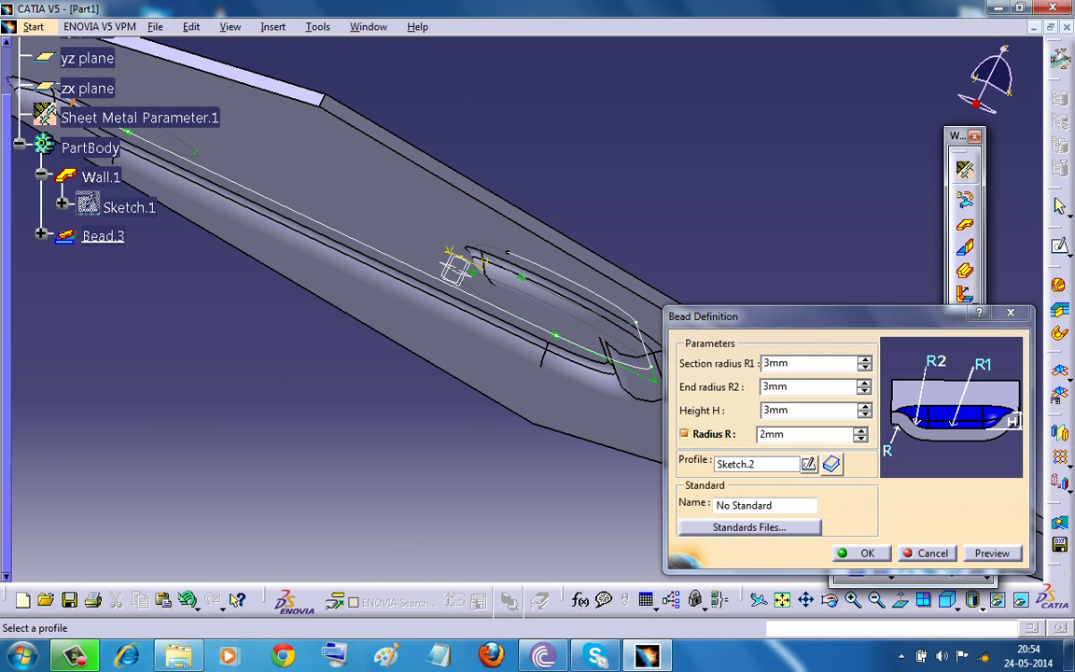
middle_drag(420, 159, 410, 285)
Turn off the bead's radius R option and preview the bead without the edge blend
click(684, 434)
click(992, 553)
mouse_move(532, 382)
middle_down()
mouse_move(528, 285)
mouse_move(534, 378)
middle_up()
middle_drag(616, 317, 457, 354)
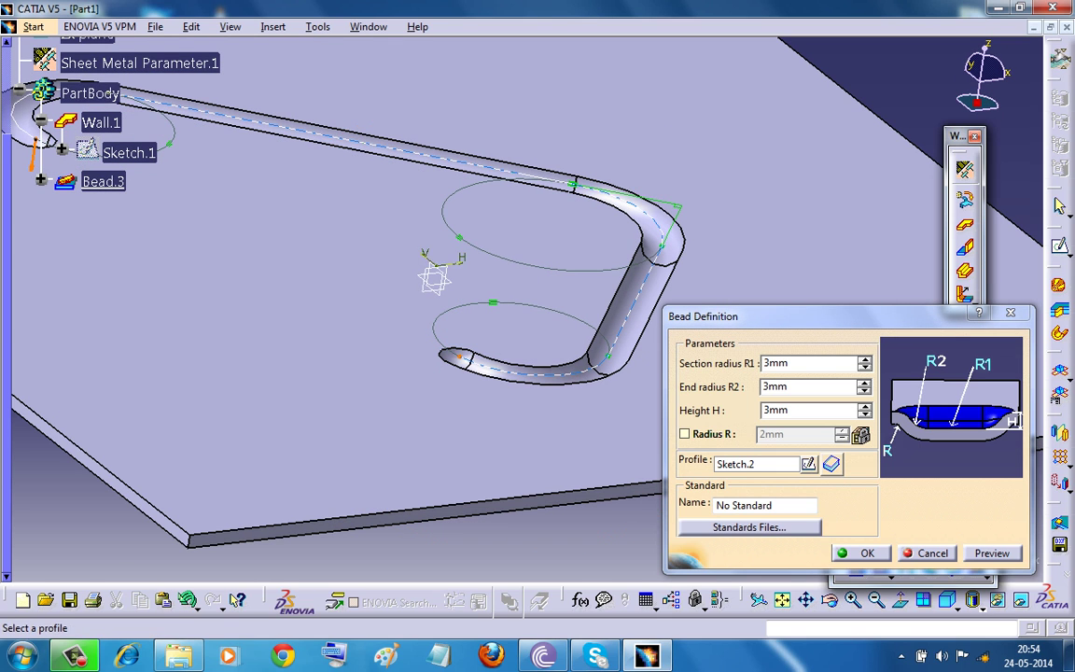